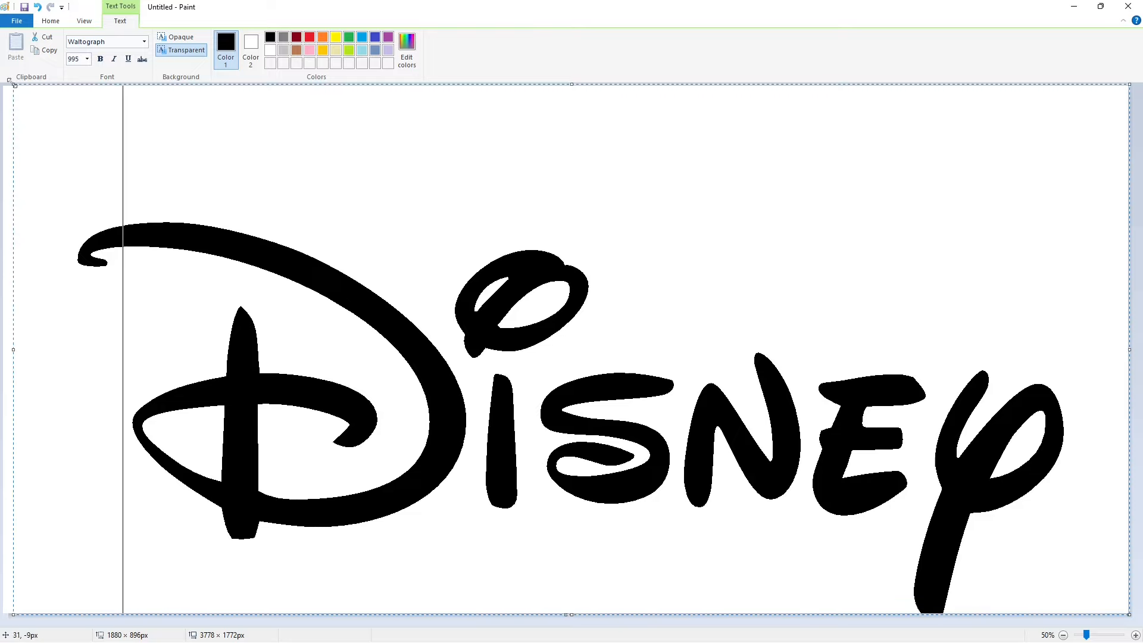
pyautogui.click(10, 146)
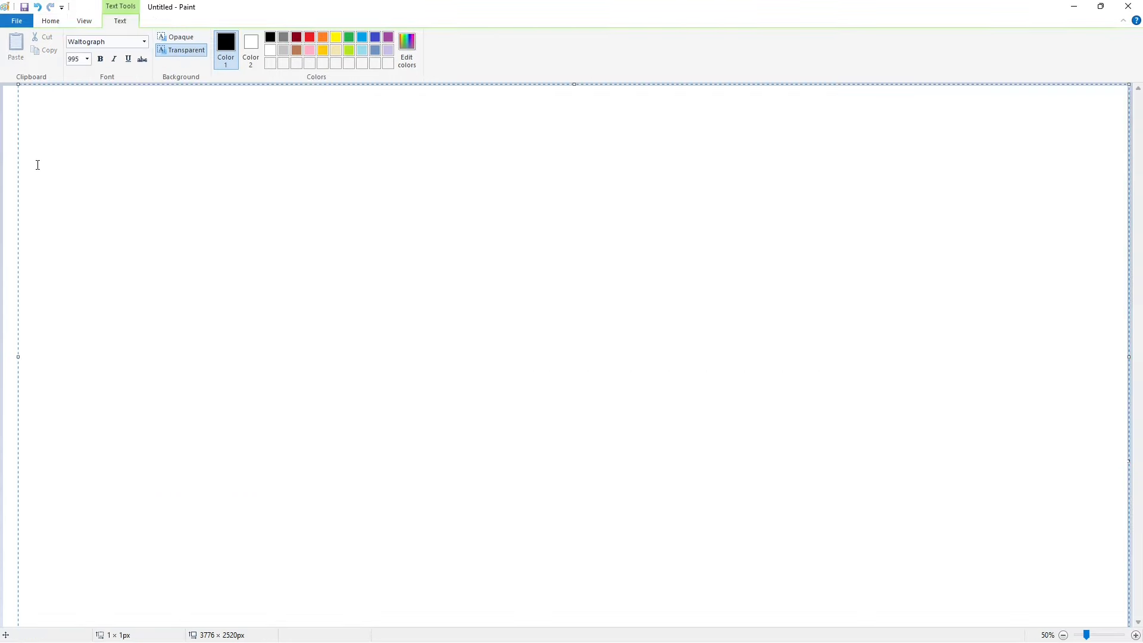
pyautogui.write('disn')
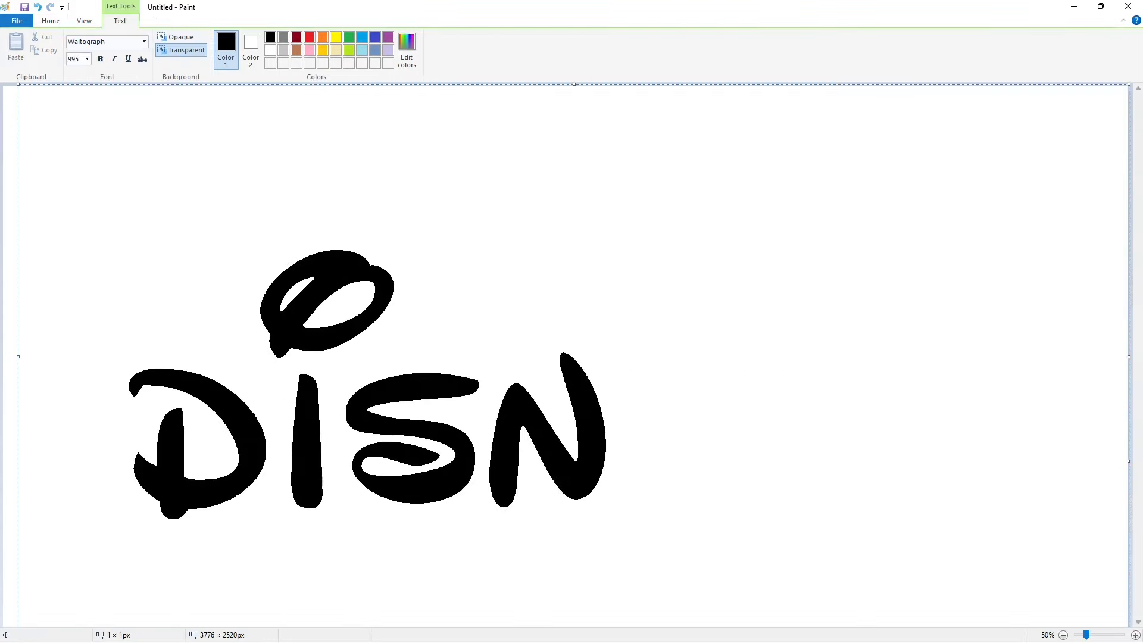
pyautogui.press('BackSpace')
pyautogui.press('BackSpace')
pyautogui.press('BackSpace')
pyautogui.press('BackSpace')
pyautogui.write('Disney')
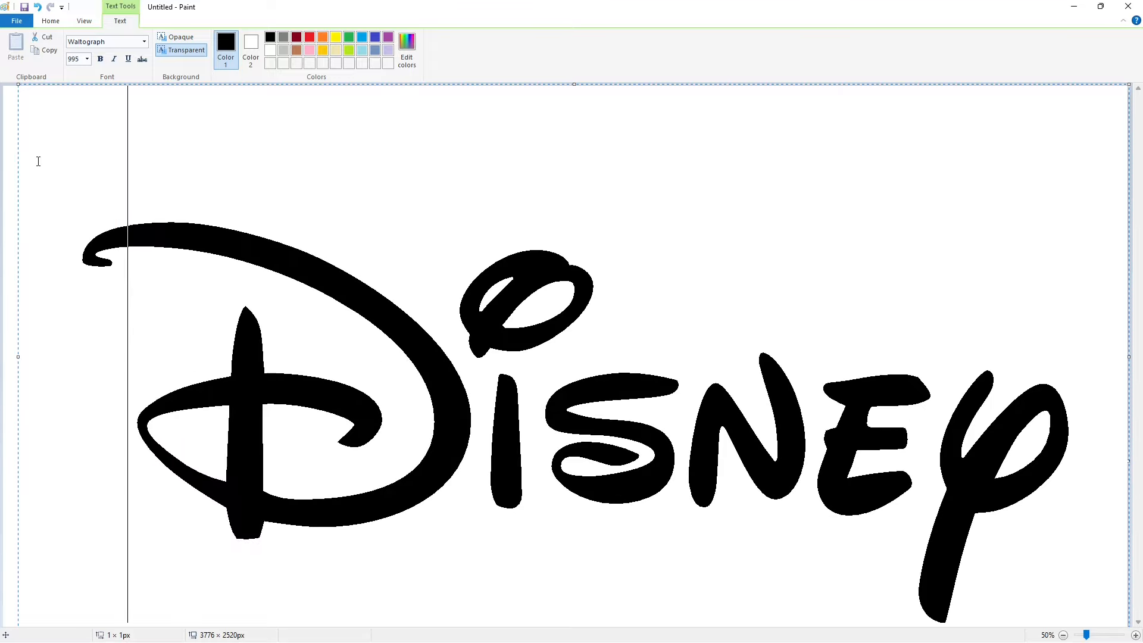
pyautogui.click(36, 159)
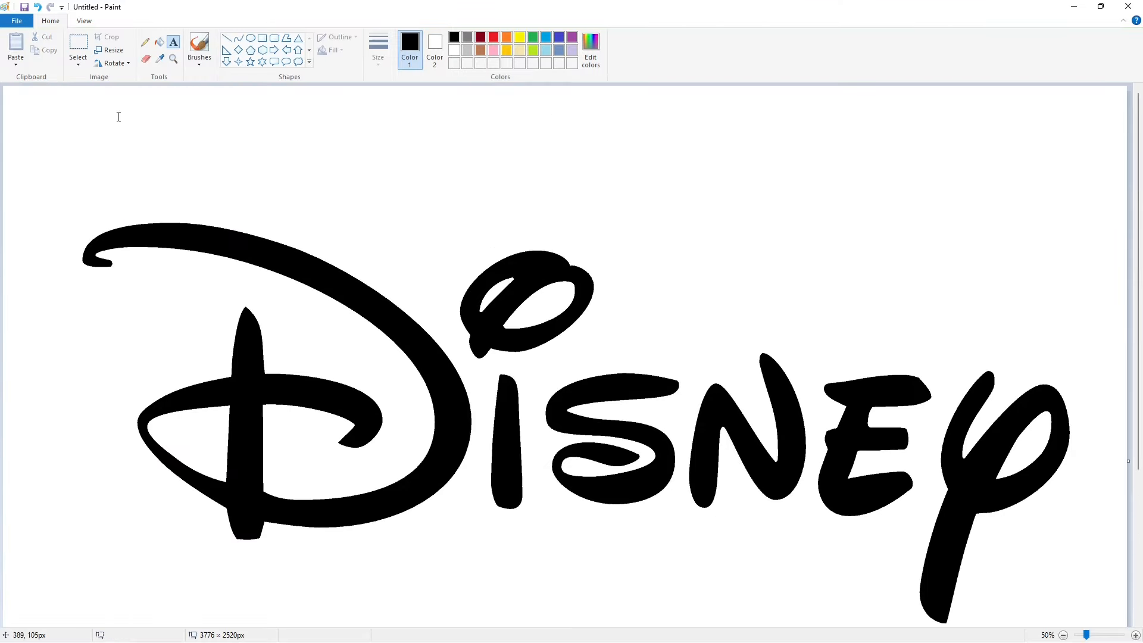
pyautogui.moveTo(28, 147); pyautogui.dragTo(1003, 605)
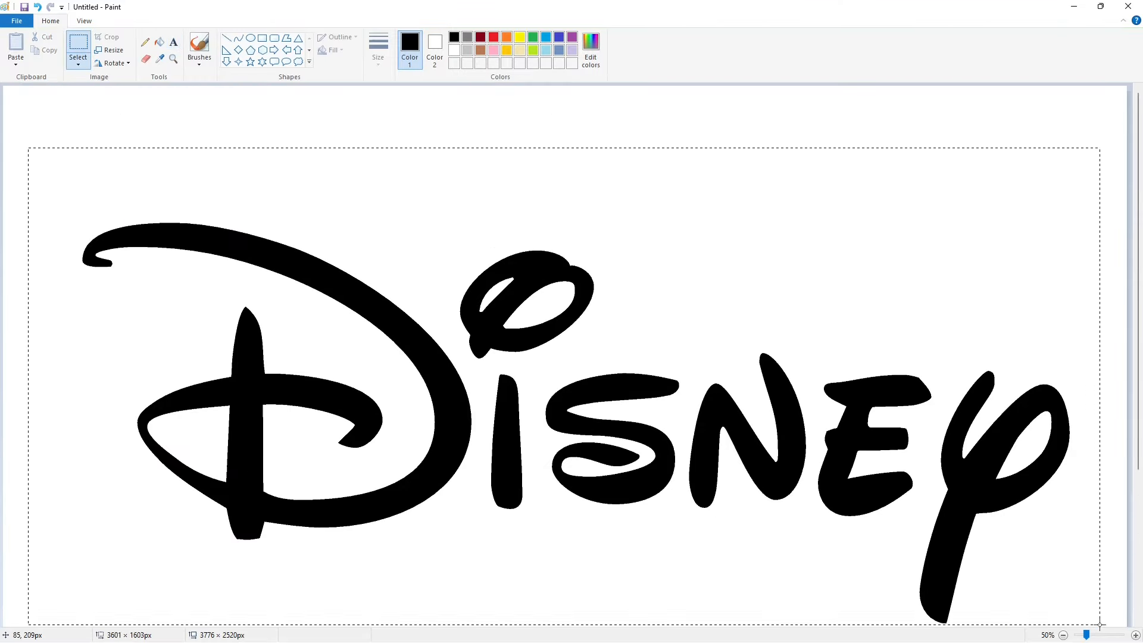
pyautogui.moveTo(1100, 624); pyautogui.dragTo(1100, 625)
pyautogui.hotkey('ctrl', 'c')
pyautogui.hotkey('ctrl', 'z')
pyautogui.hotkey('ctrl', 'v')
pyautogui.moveTo(316, 324); pyautogui.dragTo(283, 302)
pyautogui.hotkey('ctrl', 'z')
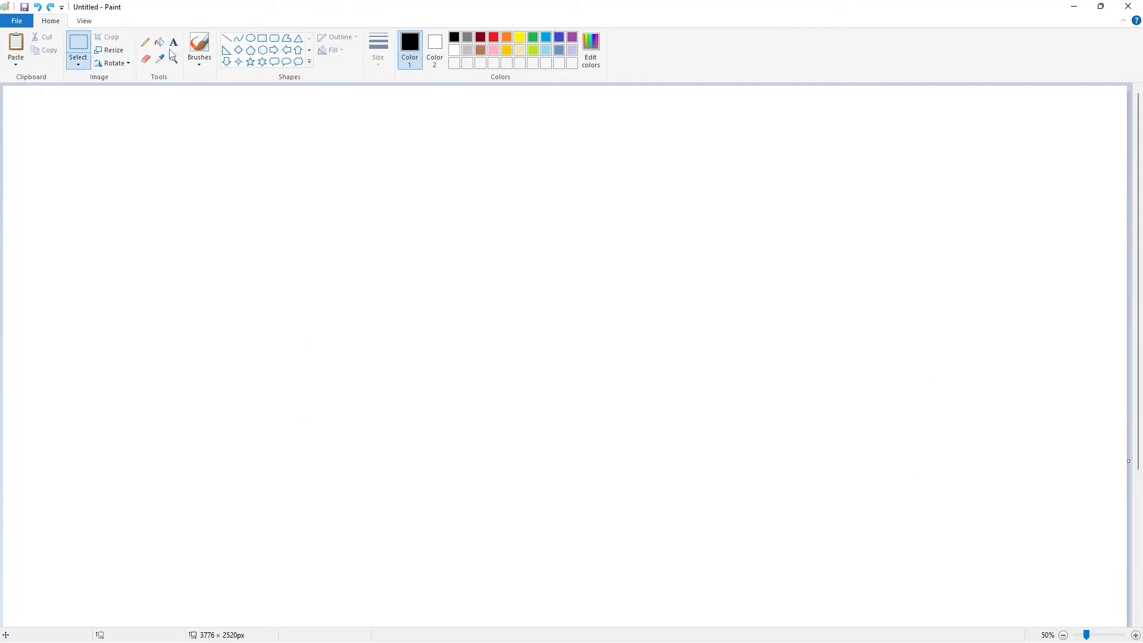
# Step: Add the word "Disney" across the blank canvas as black Waltograph text at size 970
pyautogui.click(173, 45)
pyautogui.click(56, 482)
pyautogui.click(89, 62)
pyautogui.write('1638')
pyautogui.press('Return')
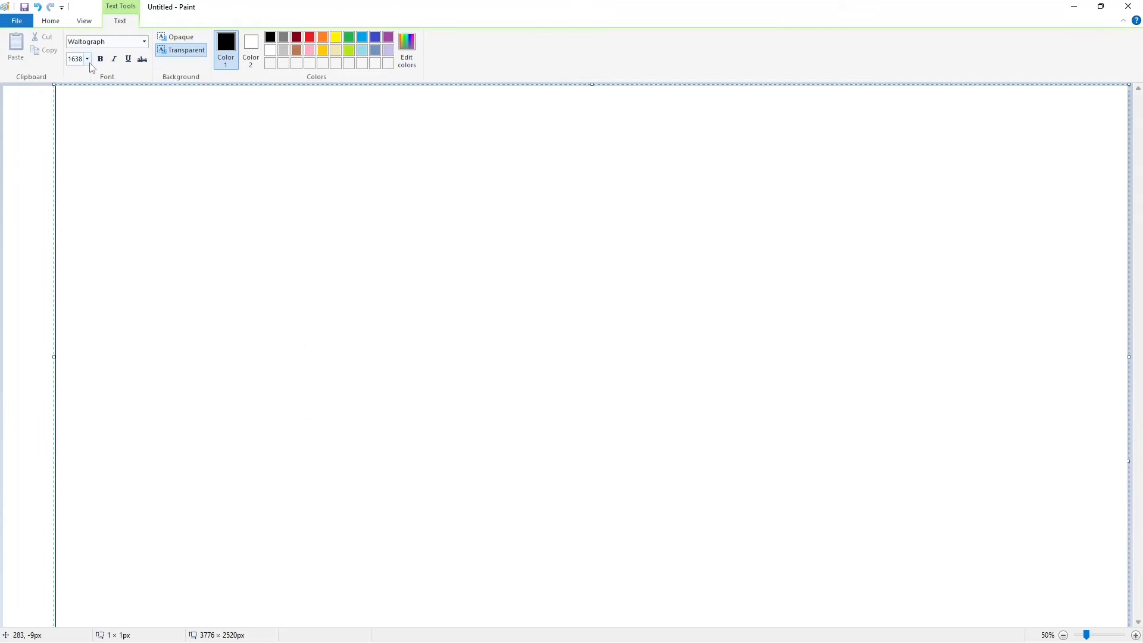
pyautogui.click(87, 59)
pyautogui.write('99800')
pyautogui.press('Return')
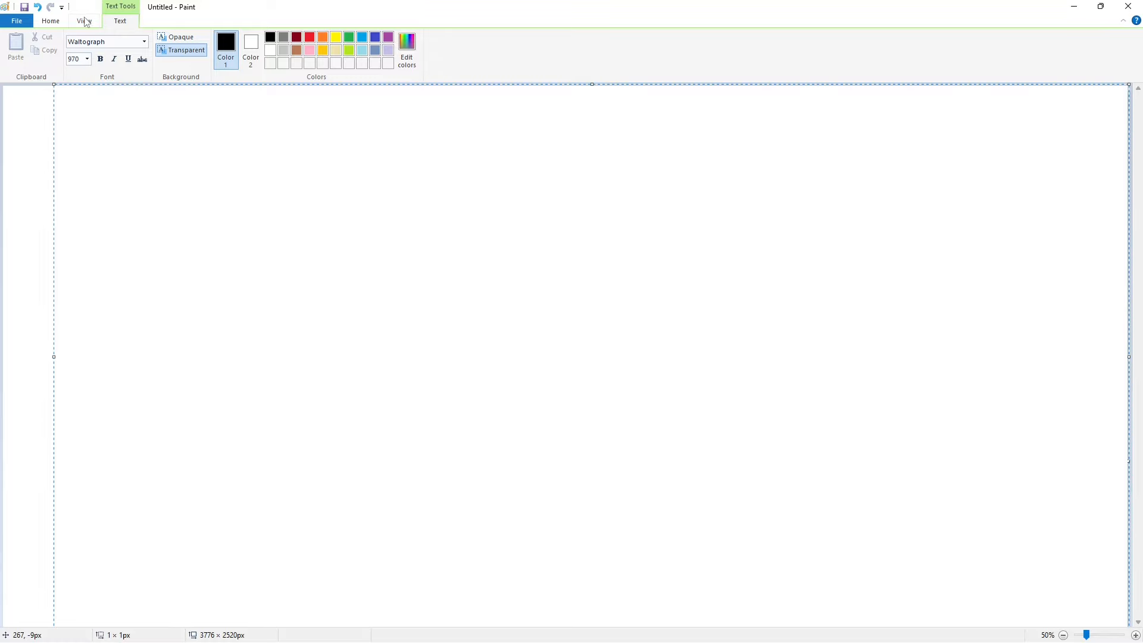
pyautogui.write('Disney')
pyautogui.click(51, 20)
# Step: Select the Disney lettering and move it closer to the canvas's upper-left corner
pyautogui.click(78, 43)
pyautogui.moveTo(42, 143); pyautogui.dragTo(1128, 637)
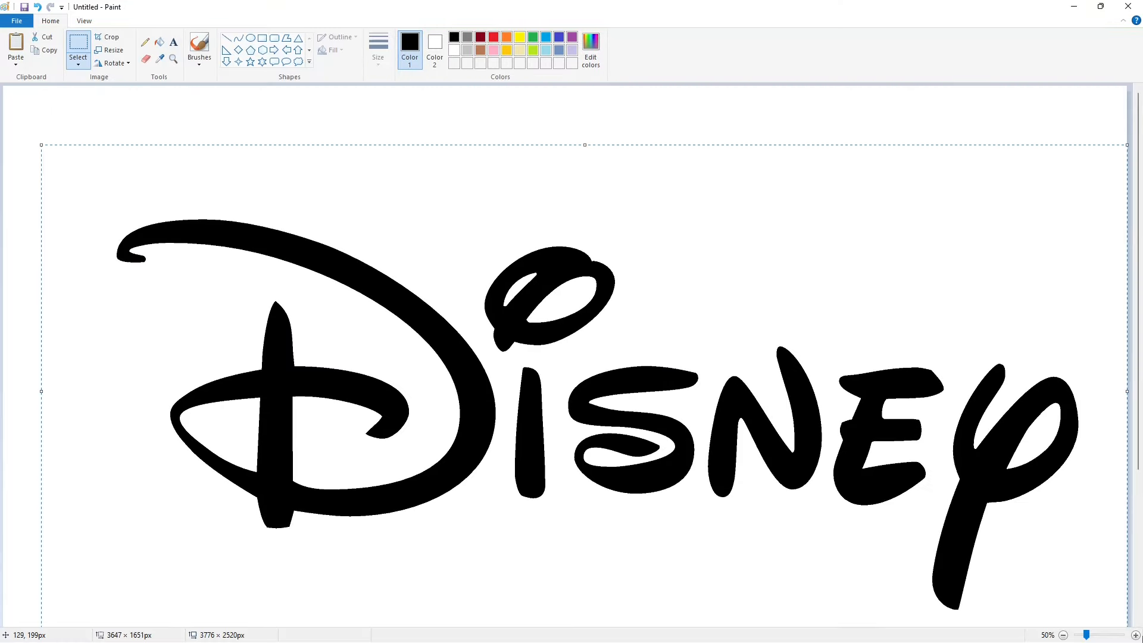
pyautogui.moveTo(396, 391); pyautogui.dragTo(311, 316)
pyautogui.click(1073, 262)
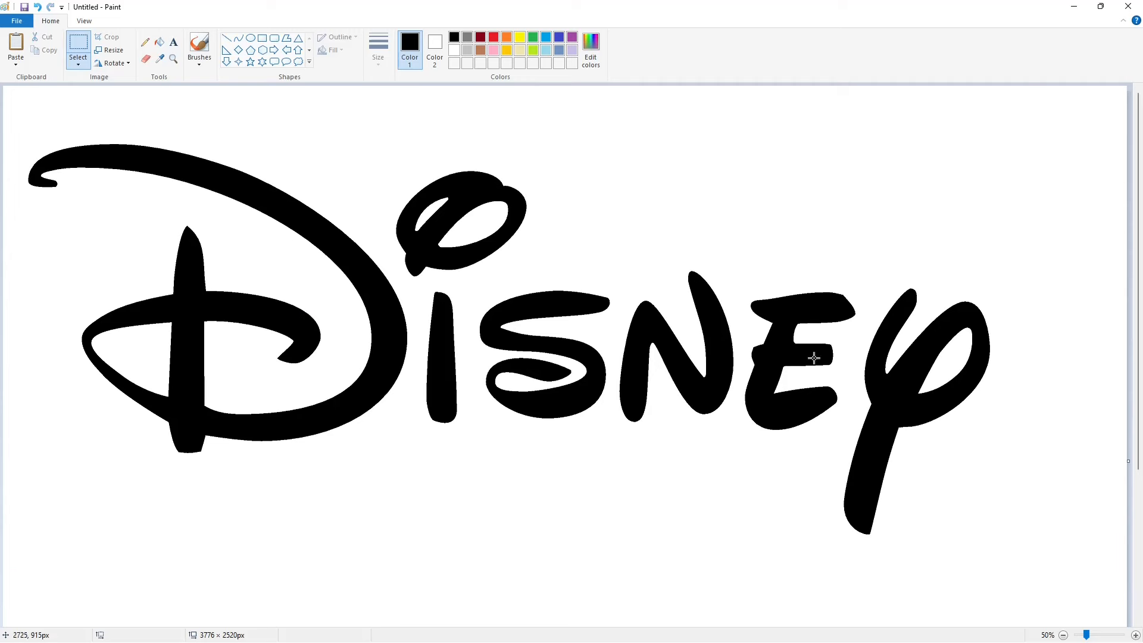
# Step: Begin a capital T outline above the s and n of Disney with black straight lines
pyautogui.click(238, 38)
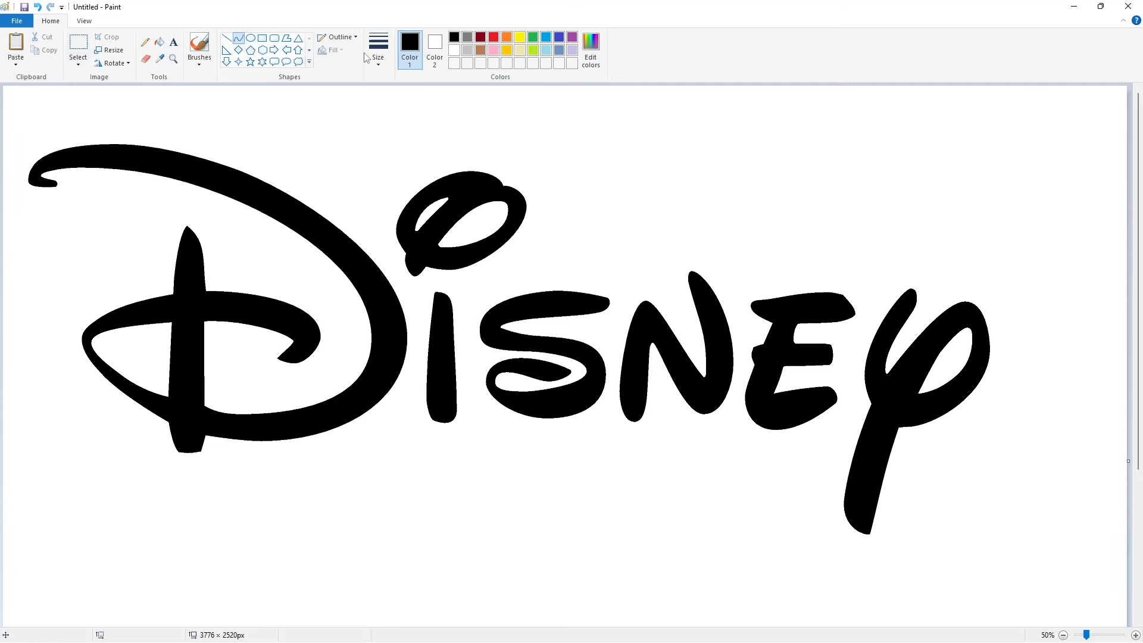
pyautogui.click(227, 38)
pyautogui.moveTo(582, 187)
pyautogui.mouseDown()
pyautogui.moveTo(626, 186)
pyautogui.moveTo(583, 191)
pyautogui.moveTo(584, 203)
pyautogui.mouseUp()
pyautogui.click(614, 223)
# Step: Shorten the canvas from below to 3776 × 1766 px
pyautogui.scroll(-3, 625, 279)
pyautogui.scroll(3, 634, 333)
pyautogui.scroll(-3, 636, 337)
pyautogui.moveTo(565, 626)
pyautogui.mouseDown()
pyautogui.moveTo(573, 419)
pyautogui.moveTo(570, 614)
pyautogui.mouseUp()
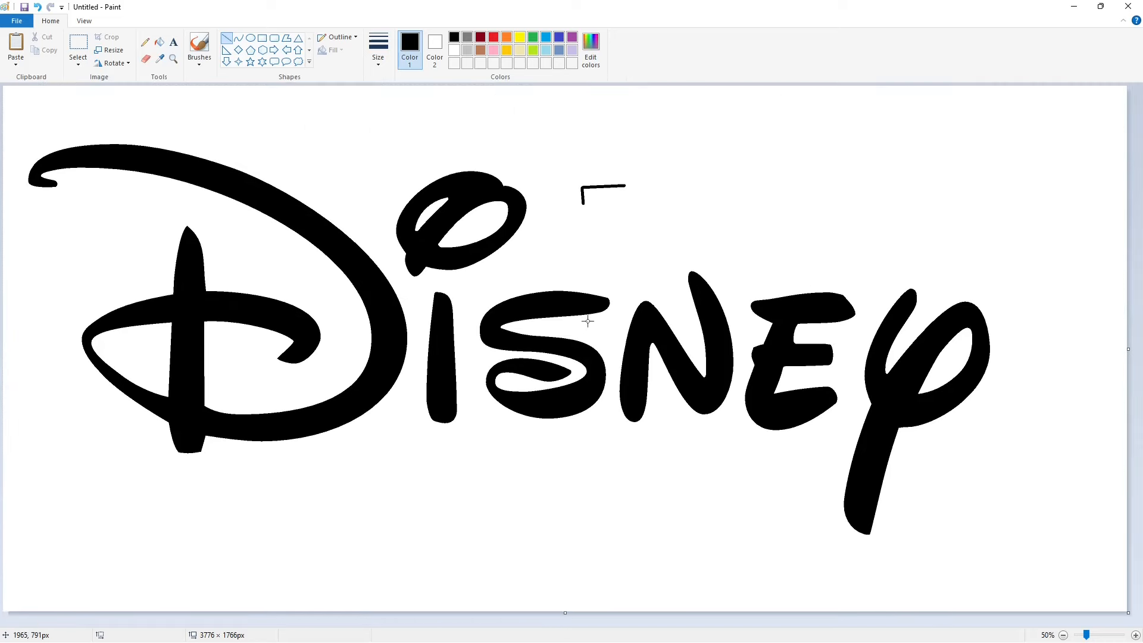
# Step: Finish the T outline with straight sides and a curved base
pyautogui.moveTo(583, 204)
pyautogui.mouseDown()
pyautogui.moveTo(617, 201)
pyautogui.moveTo(597, 251)
pyautogui.moveTo(615, 233)
pyautogui.moveTo(615, 250)
pyautogui.mouseUp()
pyautogui.click(238, 38)
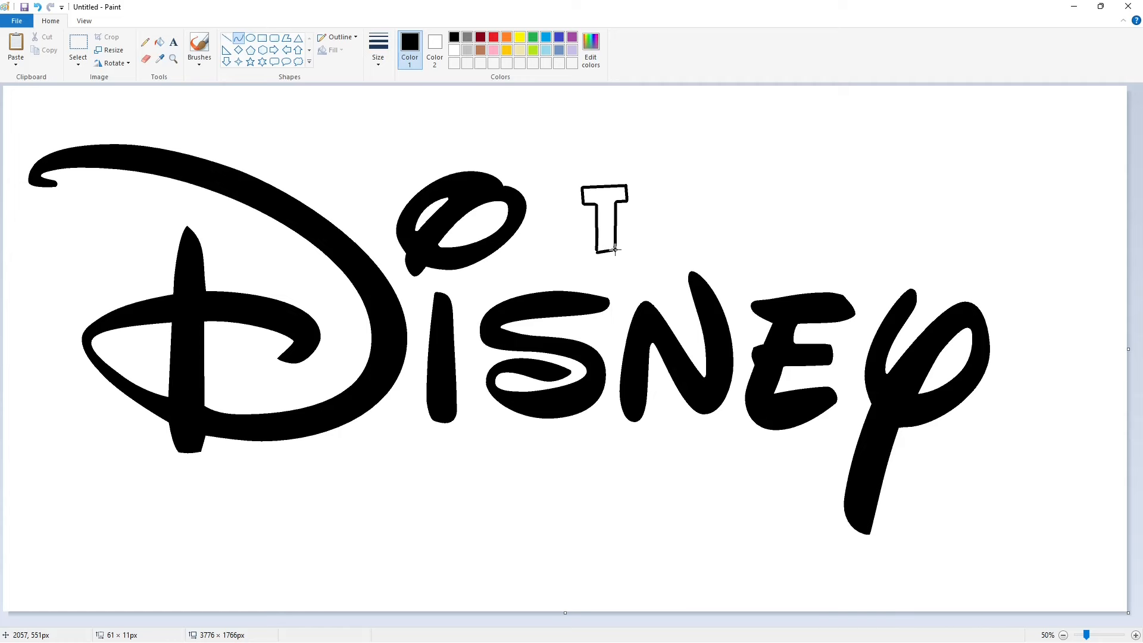
pyautogui.moveTo(610, 255); pyautogui.dragTo(607, 256)
# Step: Outline the stem and outer arch of a lowercase h beside the T with lines and curves
pyautogui.click(227, 38)
pyautogui.moveTo(638, 187); pyautogui.dragTo(635, 255)
pyautogui.hotkey('ctrl', 'z')
pyautogui.click(239, 39)
pyautogui.moveTo(649, 213)
pyautogui.mouseDown()
pyautogui.moveTo(676, 253)
pyautogui.moveTo(660, 204)
pyautogui.mouseUp()
pyautogui.click(680, 209)
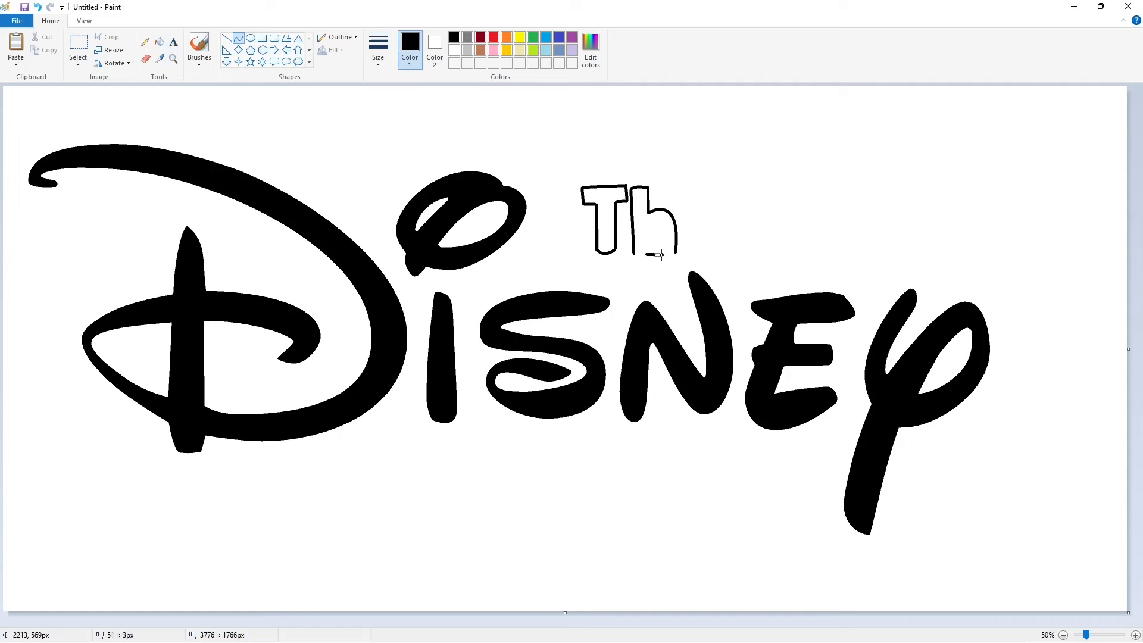
pyautogui.moveTo(661, 255); pyautogui.dragTo(662, 255)
# Step: Add the inner arch of the h and close its legs with straight lines
pyautogui.moveTo(659, 243); pyautogui.dragTo(660, 207)
pyautogui.hotkey('ctrl', 'z')
pyautogui.click(226, 38)
pyautogui.click(686, 256)
pyautogui.moveTo(676, 254); pyautogui.dragTo(662, 236)
pyautogui.click(738, 255)
# Step: Draw the left side and upper bowl of a lowercase e after the h with curves
pyautogui.click(238, 38)
pyautogui.moveTo(702, 206); pyautogui.dragTo(690, 252)
pyautogui.click(684, 211)
pyautogui.click(672, 239)
pyautogui.click(731, 202)
pyautogui.click(728, 238)
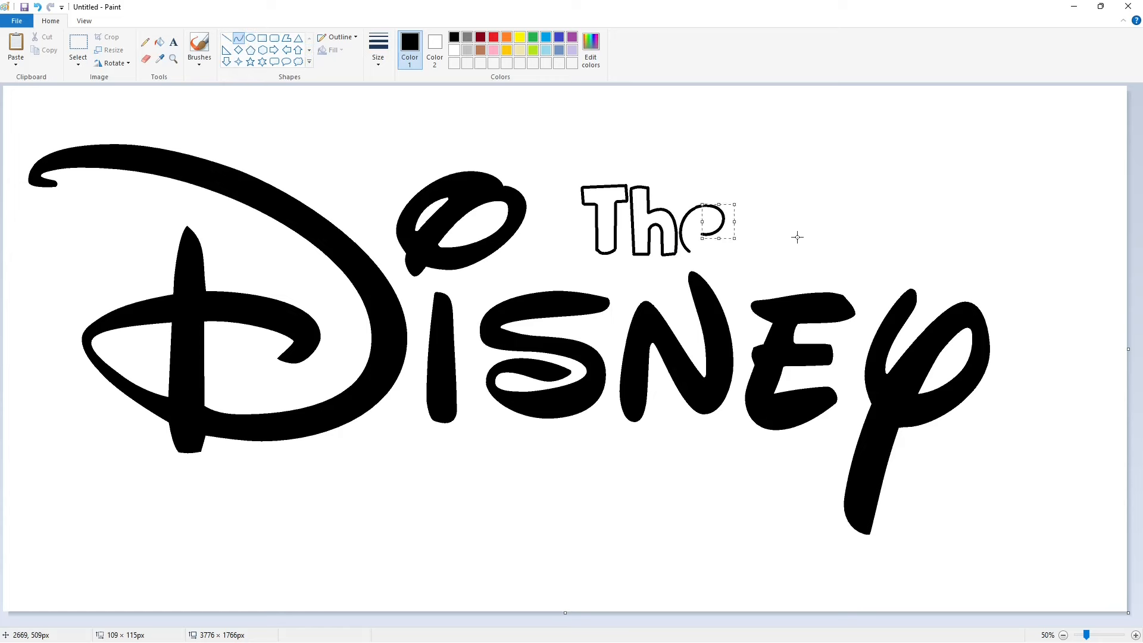
pyautogui.click(796, 238)
# Step: Close the lower hook of the e with curved strokes
pyautogui.moveTo(702, 234)
pyautogui.mouseDown()
pyautogui.moveTo(707, 247)
pyautogui.moveTo(689, 252)
pyautogui.mouseUp()
pyautogui.click(703, 242)
pyautogui.click(729, 245)
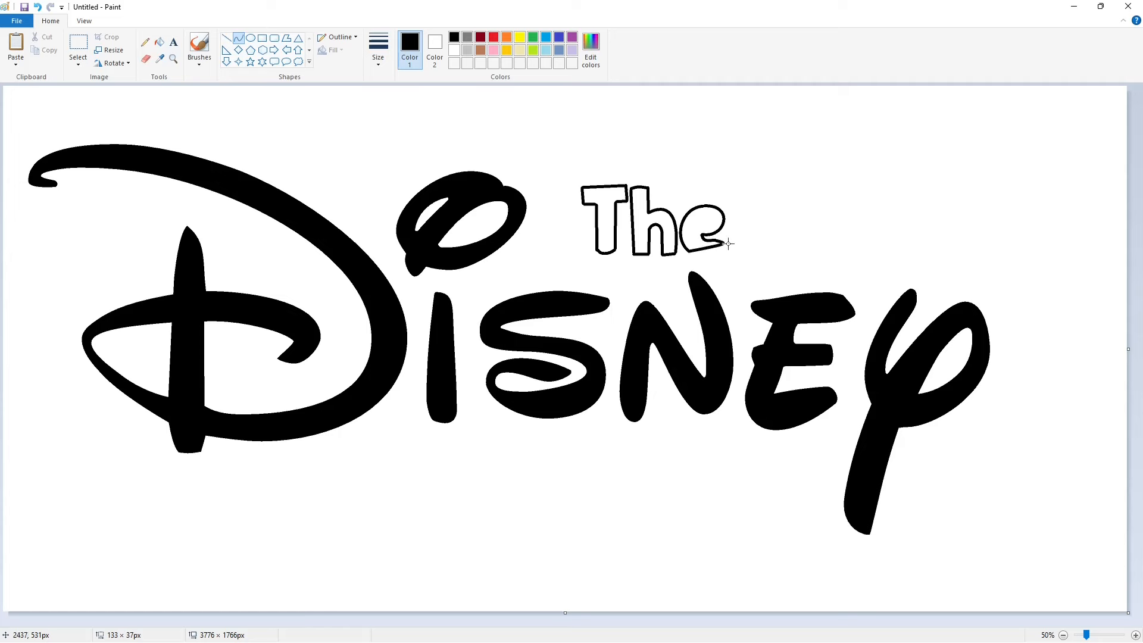
pyautogui.click(709, 262)
# Step: Draw the small closed eye inside the e with curves
pyautogui.click(695, 219)
pyautogui.click(709, 206)
pyautogui.moveTo(697, 225); pyautogui.dragTo(714, 217)
pyautogui.click(700, 231)
pyautogui.click(717, 225)
pyautogui.click(781, 228)
# Step: Touch up the edges of the outlined word "The" with a white line
pyautogui.click(1101, 635)
pyautogui.moveTo(506, 622); pyautogui.dragTo(786, 622)
pyautogui.click(454, 50)
pyautogui.click(227, 38)
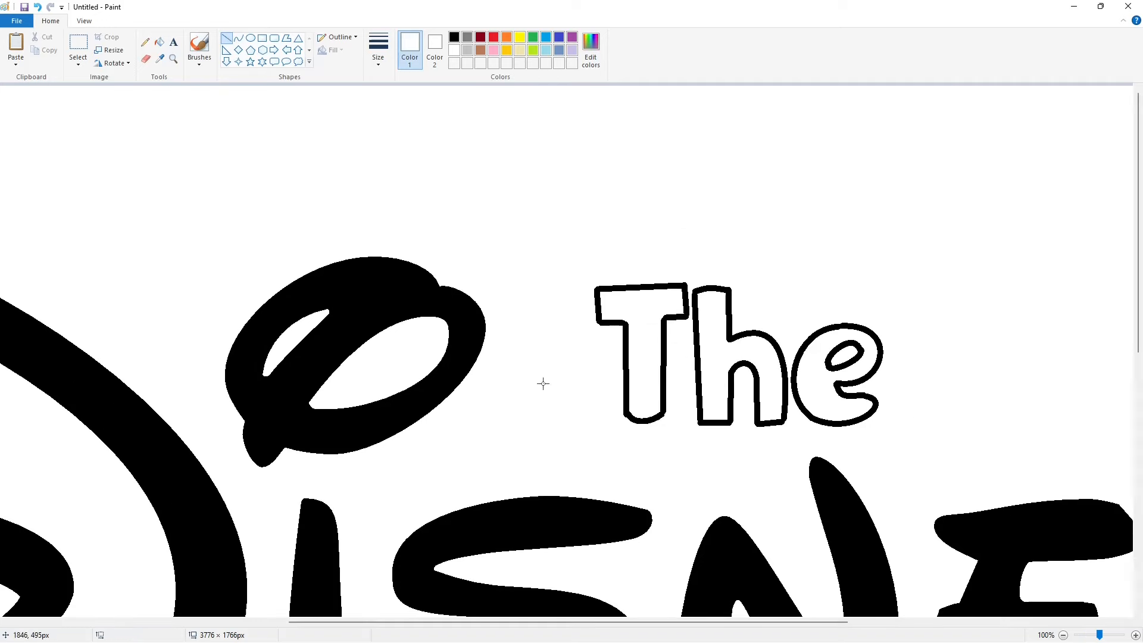
pyautogui.click(682, 433)
pyautogui.scroll(-3, 919, 313)
pyautogui.click(1062, 635)
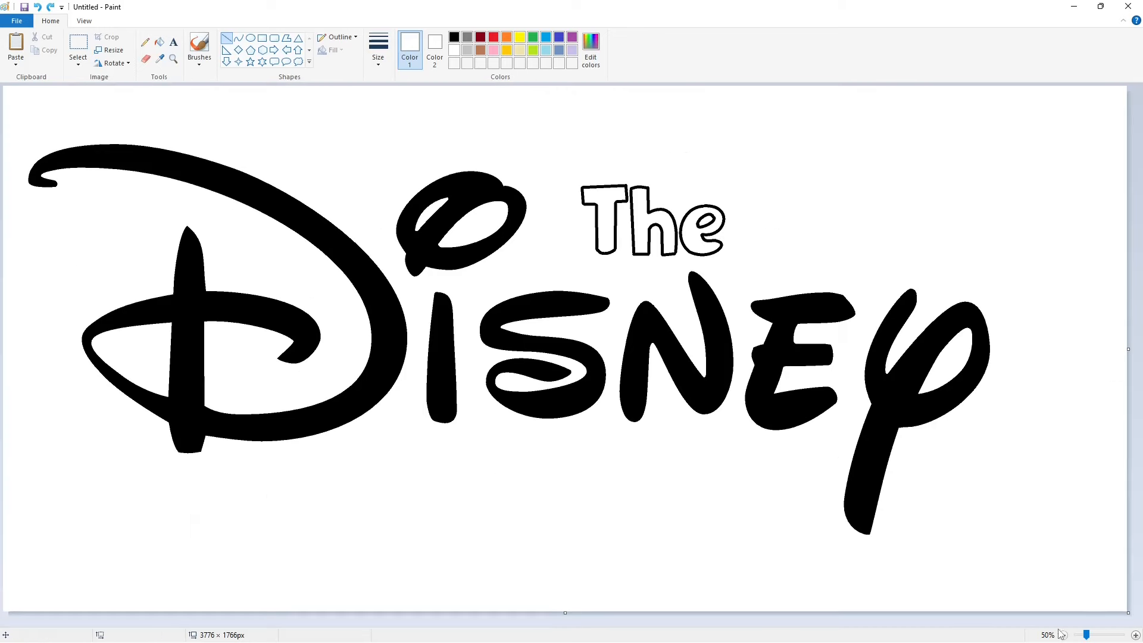
# Step: Draw the straight edges of a black capital A outline below the gap between the D and i
pyautogui.click(454, 37)
pyautogui.moveTo(401, 434); pyautogui.dragTo(358, 504)
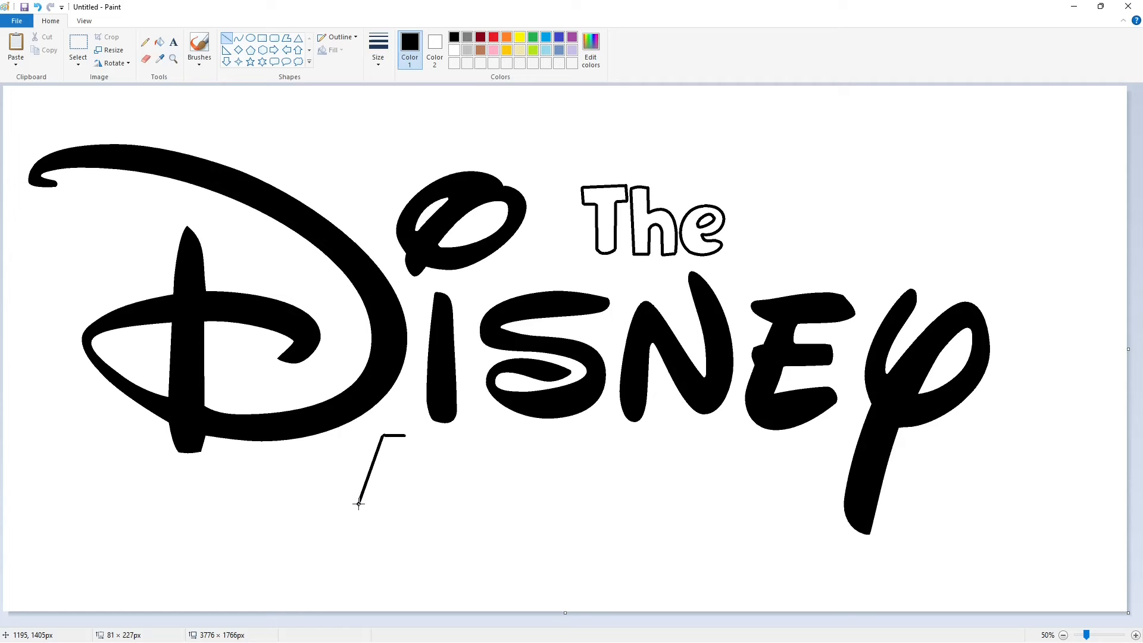
pyautogui.moveTo(405, 436)
pyautogui.mouseDown()
pyautogui.moveTo(425, 506)
pyautogui.moveTo(409, 517)
pyautogui.moveTo(399, 500)
pyautogui.mouseUp()
# Step: Round off the A's left foot and add its inner opening with lines and curves
pyautogui.click(239, 37)
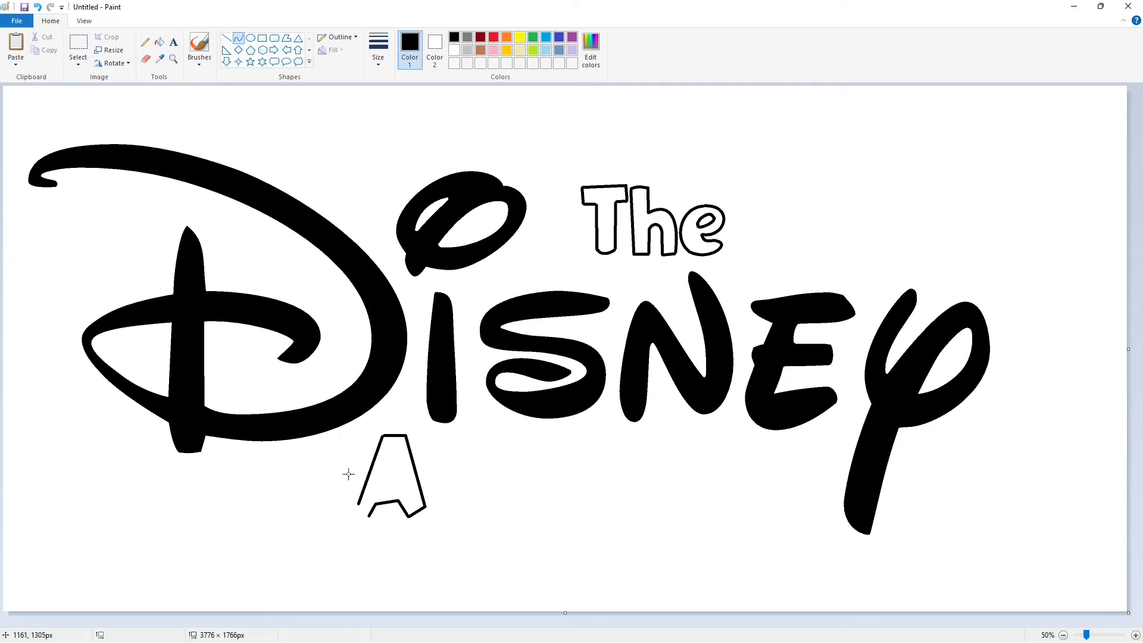
pyautogui.moveTo(367, 515); pyautogui.dragTo(397, 481)
pyautogui.click(226, 37)
pyautogui.click(238, 42)
pyautogui.click(382, 459)
pyautogui.click(390, 456)
# Step: Draw a thin purple horizontal guide line from beneath the A to near the tail of the y
pyautogui.click(572, 37)
pyautogui.click(225, 37)
pyautogui.click(378, 50)
pyautogui.click(405, 106)
pyautogui.moveTo(358, 521); pyautogui.dragTo(838, 521)
# Step: Restore the thicker black line and outline the hooked upper part of a lowercase f after the A
pyautogui.click(378, 51)
pyautogui.click(392, 144)
pyautogui.click(455, 37)
pyautogui.click(238, 37)
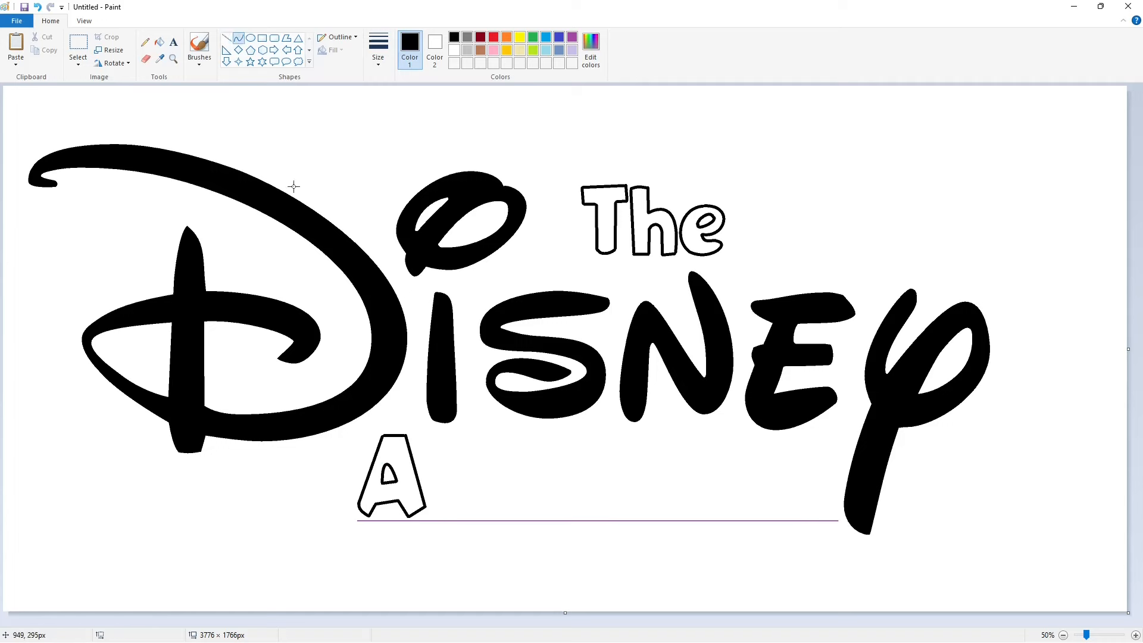
pyautogui.moveTo(471, 440)
pyautogui.mouseDown()
pyautogui.moveTo(438, 455)
pyautogui.moveTo(435, 427)
pyautogui.mouseUp()
pyautogui.click(225, 37)
# Step: Complete the f with rounded crossbar ends, a straight stem and a curved base
pyautogui.click(239, 38)
pyautogui.moveTo(434, 484); pyautogui.dragTo(436, 482)
pyautogui.moveTo(431, 478)
pyautogui.mouseDown()
pyautogui.moveTo(421, 478)
pyautogui.moveTo(462, 452)
pyautogui.moveTo(470, 476)
pyautogui.moveTo(435, 508)
pyautogui.moveTo(454, 500)
pyautogui.moveTo(451, 516)
pyautogui.mouseUp()
pyautogui.click(227, 38)
pyautogui.click(503, 503)
pyautogui.click(238, 38)
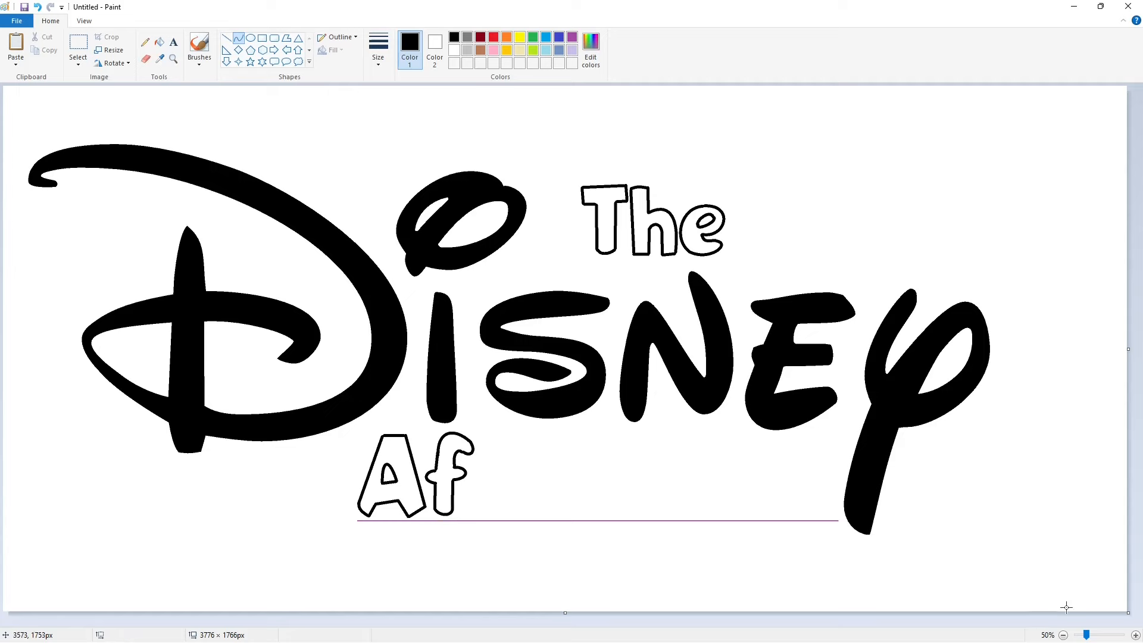
# Step: Redraw the top edge of the A with a straight black line
pyautogui.click(1135, 635)
pyautogui.scroll(-6, 673, 559)
pyautogui.hscroll(3, 673, 559)
pyautogui.click(226, 38)
pyautogui.moveTo(555, 384); pyautogui.dragTo(602, 385)
pyautogui.click(617, 337)
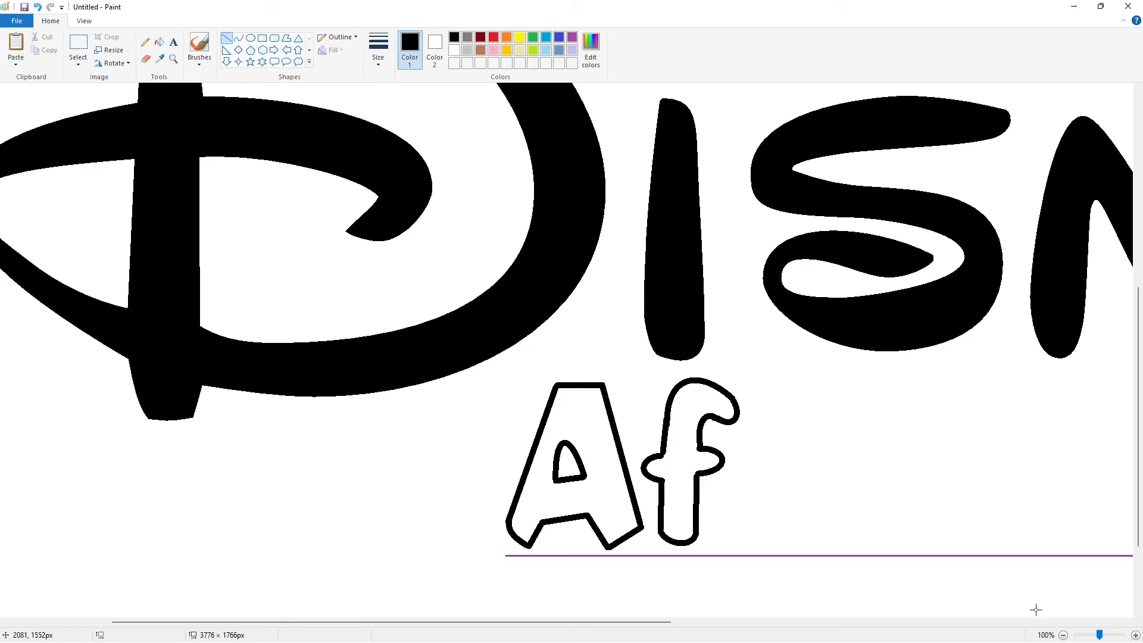
pyautogui.click(1063, 636)
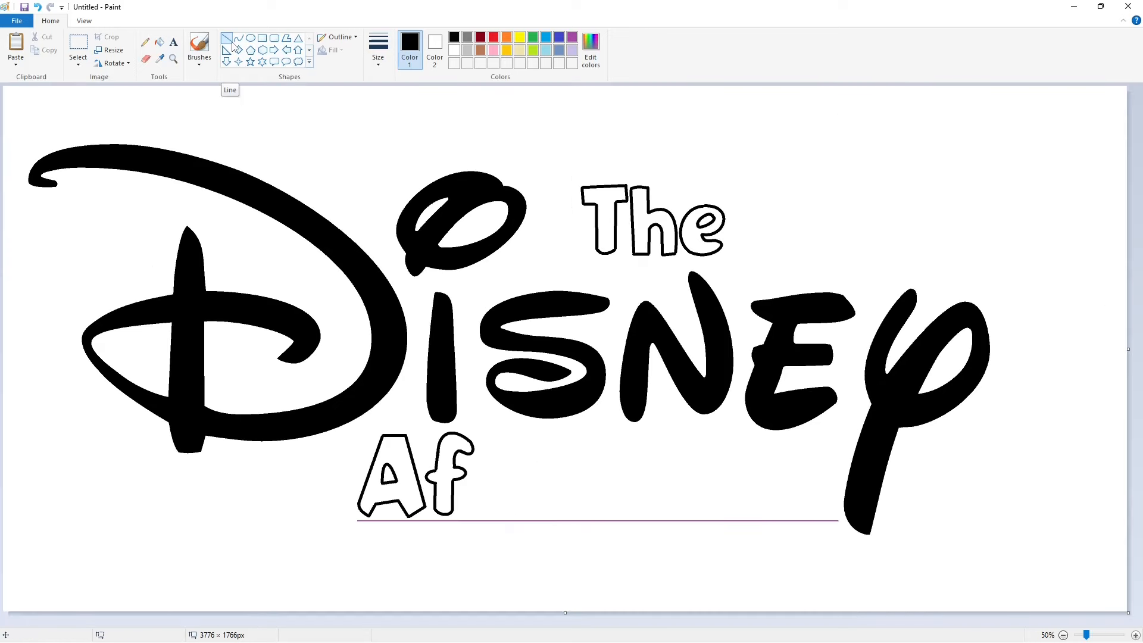
# Step: Outline the stem of a lowercase t after the f with two vertical lines and curved end caps
pyautogui.moveTo(482, 449); pyautogui.dragTo(482, 510)
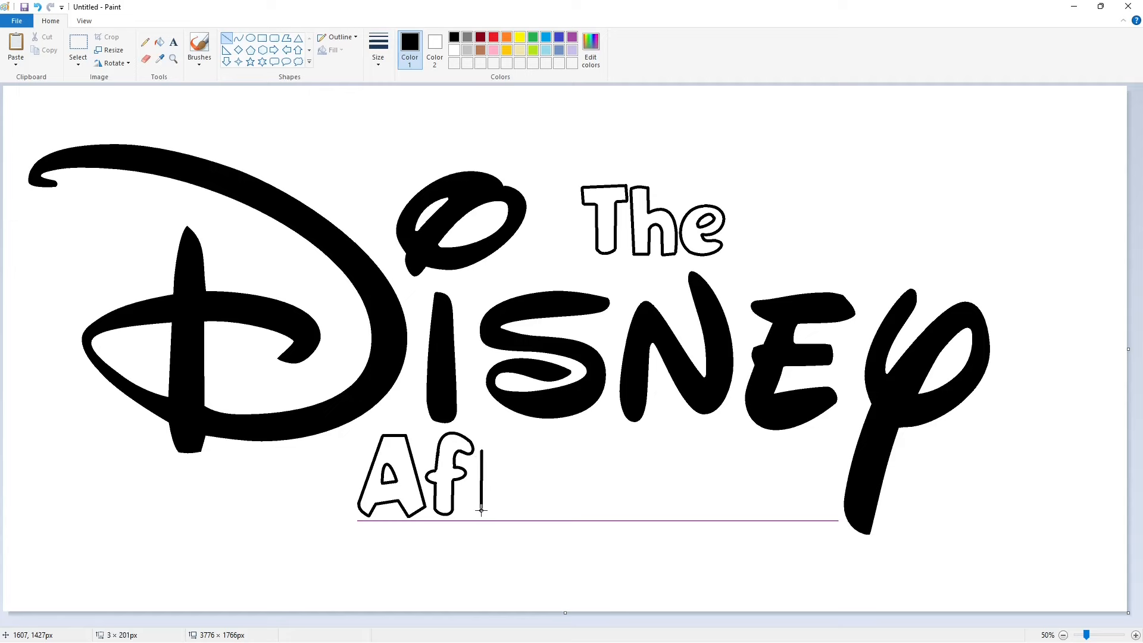
pyautogui.moveTo(498, 450); pyautogui.dragTo(499, 511)
pyautogui.click(1136, 636)
pyautogui.moveTo(549, 622); pyautogui.dragTo(778, 609)
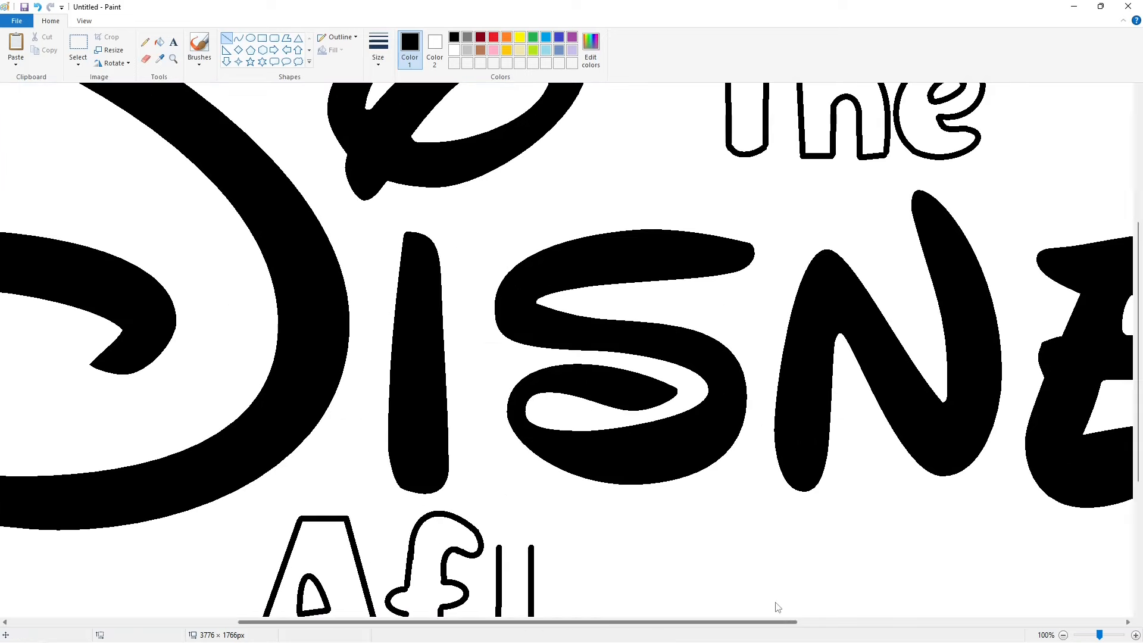
pyautogui.click(239, 39)
pyautogui.moveTo(499, 546)
pyautogui.mouseDown()
pyautogui.moveTo(531, 546)
pyautogui.moveTo(527, 534)
pyautogui.mouseUp()
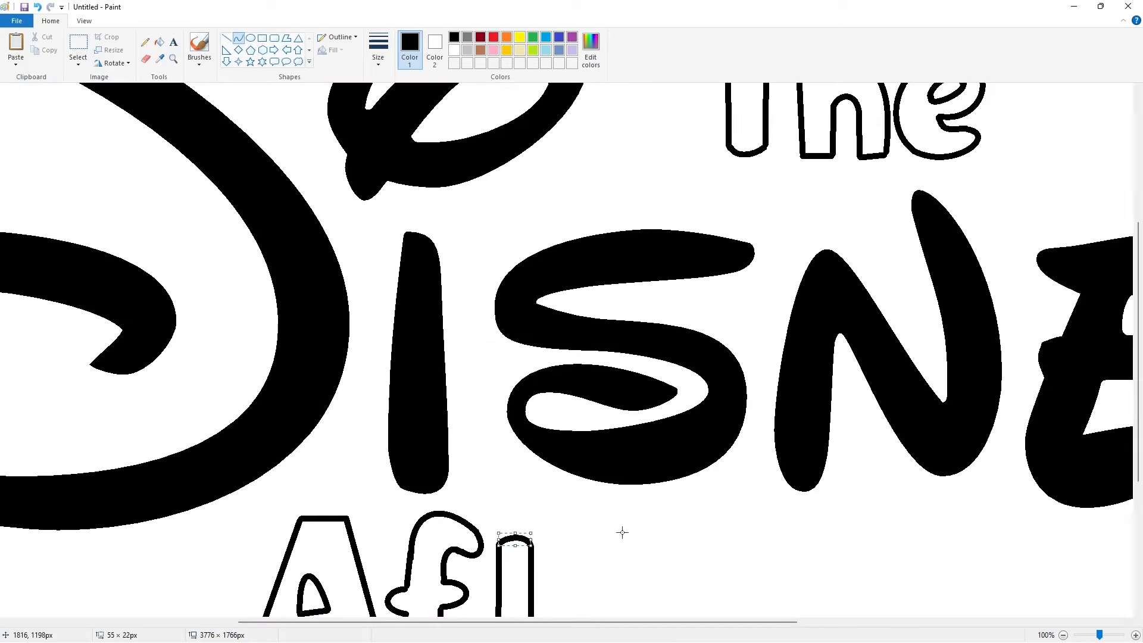
pyautogui.click(623, 533)
pyautogui.scroll(-4, 619, 530)
pyautogui.moveTo(499, 411)
pyautogui.mouseDown()
pyautogui.moveTo(531, 411)
pyautogui.moveTo(507, 421)
pyautogui.mouseUp()
pyautogui.moveTo(521, 420); pyautogui.dragTo(526, 422)
pyautogui.click(625, 460)
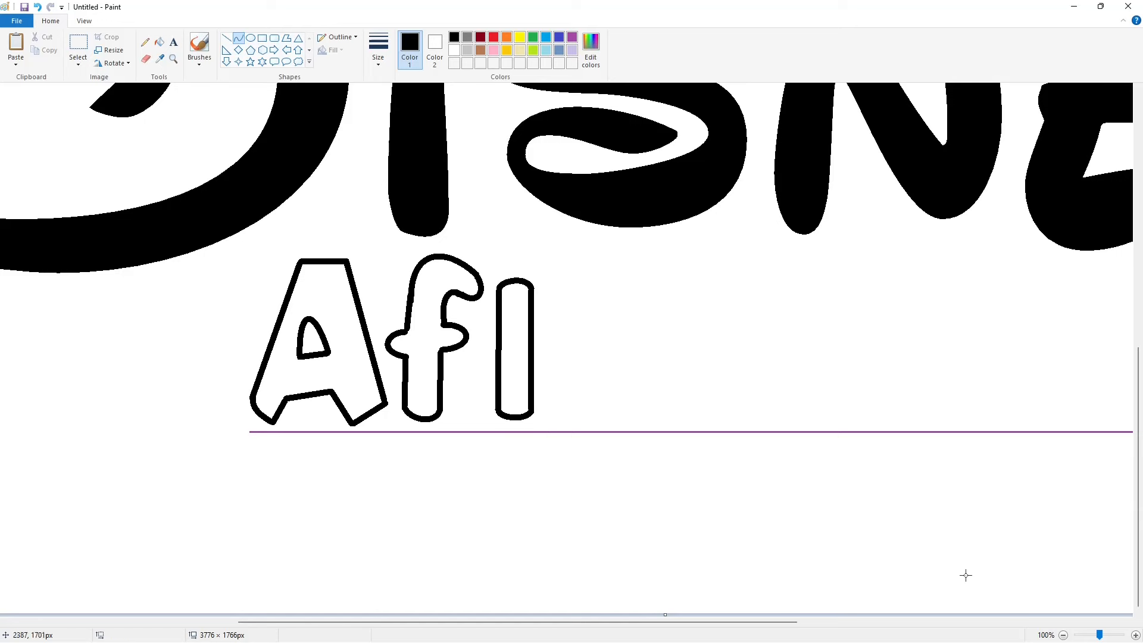
# Step: Add rounded crossbar ends on both sides of the t's stem with curves
pyautogui.click(1063, 635)
pyautogui.moveTo(482, 467); pyautogui.dragTo(481, 480)
pyautogui.moveTo(478, 471)
pyautogui.mouseDown()
pyautogui.moveTo(468, 477)
pyautogui.moveTo(499, 477)
pyautogui.mouseUp()
pyautogui.click(523, 469)
pyautogui.moveTo(502, 467); pyautogui.dragTo(509, 478)
pyautogui.click(627, 493)
# Step: Erase the stem edges where they cross the t's crossbar with white lines
pyautogui.click(1136, 635)
pyautogui.scroll(-8, 673, 563)
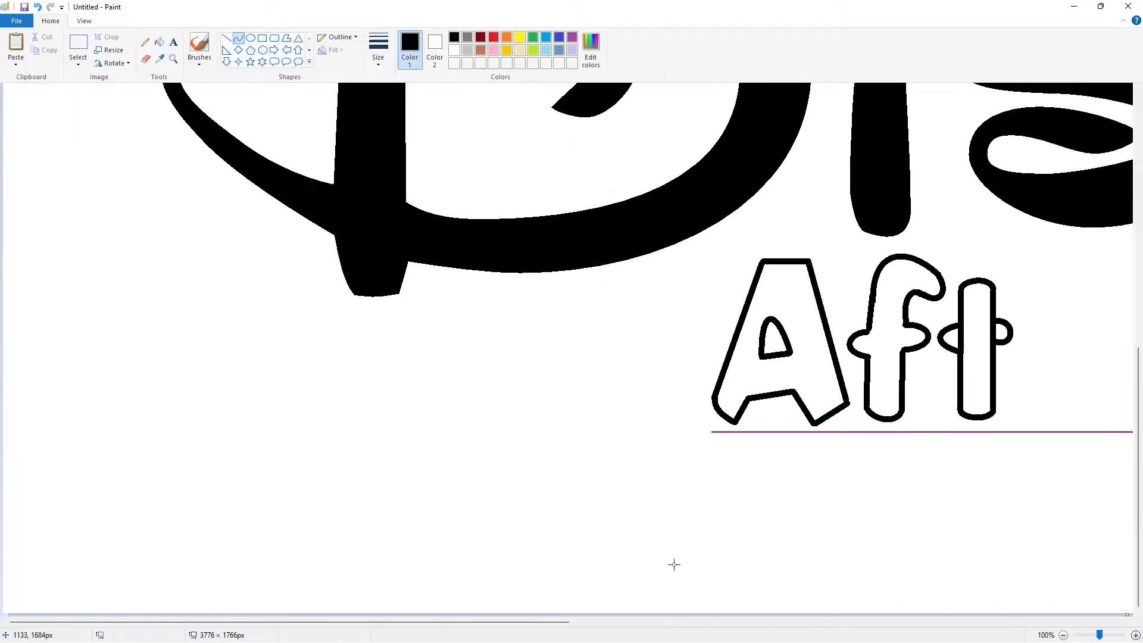
pyautogui.moveTo(476, 622); pyautogui.dragTo(641, 622)
pyautogui.click(226, 37)
pyautogui.click(454, 50)
pyautogui.click(776, 335)
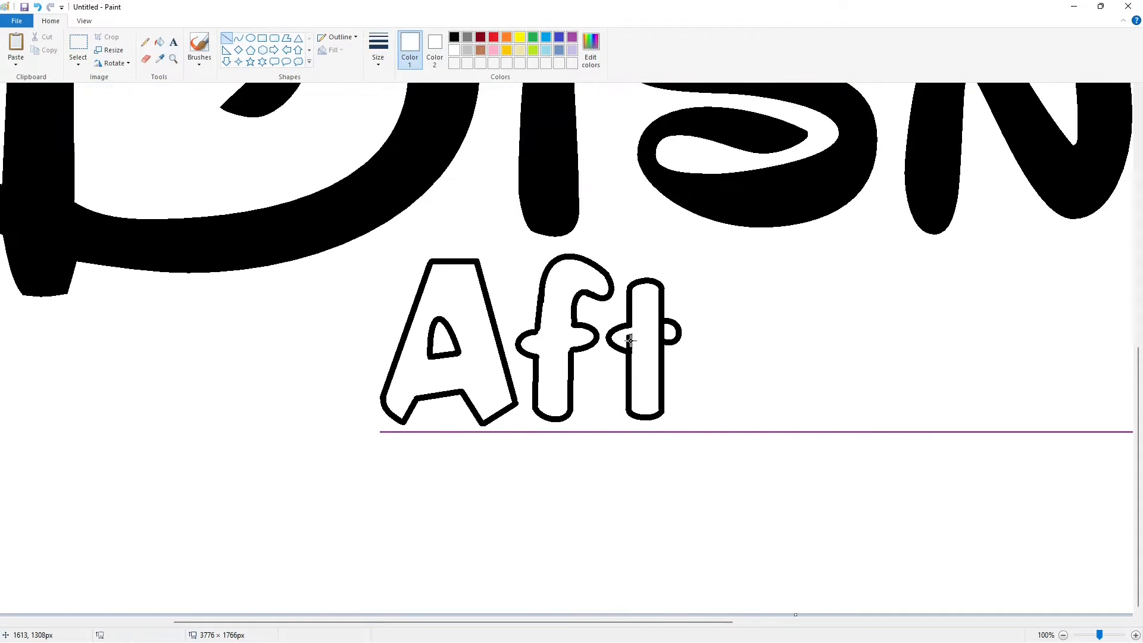
pyautogui.moveTo(623, 341); pyautogui.dragTo(635, 348)
pyautogui.click(749, 350)
pyautogui.click(158, 42)
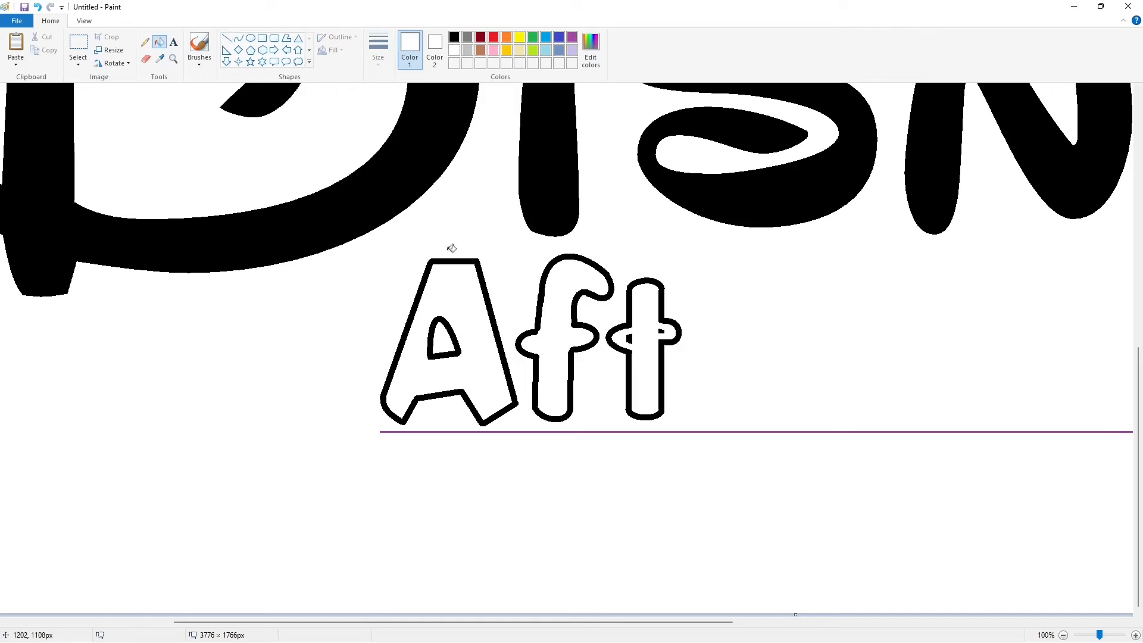
pyautogui.click(1063, 635)
# Step: Copy the e from "The" and place the duplicate in the empty area above the y
pyautogui.click(78, 42)
pyautogui.moveTo(755, 261); pyautogui.dragTo(669, 163)
pyautogui.hotkey('ctrl', 'c')
pyautogui.hotkey('ctrl', 'v')
pyautogui.moveTo(67, 136); pyautogui.dragTo(919, 141)
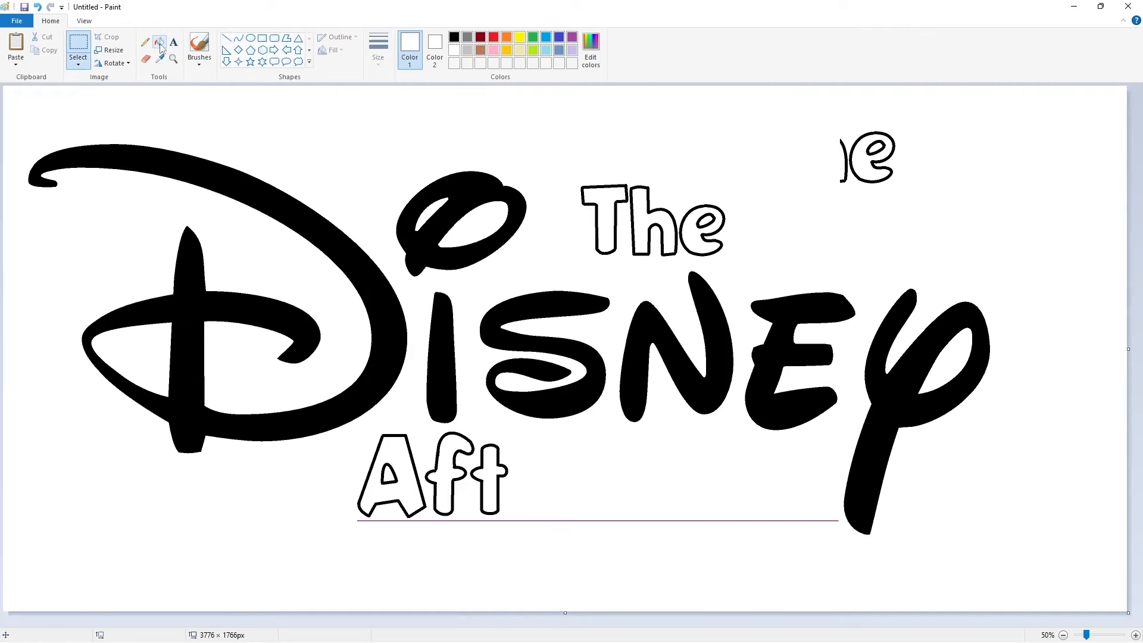
# Step: Select the separate e above the y, copy it and paste another duplicate
pyautogui.click(78, 42)
pyautogui.moveTo(816, 102); pyautogui.dragTo(949, 224)
pyautogui.hotkey('ctrl', 'c')
pyautogui.hotkey('ctrl', 'v')
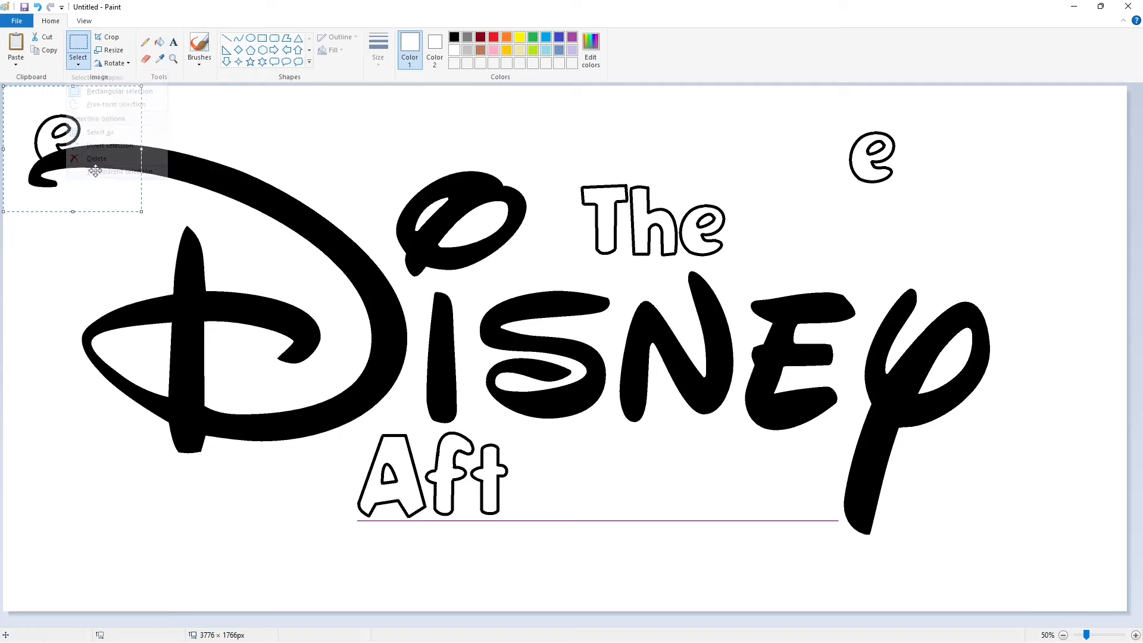
pyautogui.moveTo(97, 174); pyautogui.dragTo(574, 518)
pyautogui.moveTo(479, 557)
pyautogui.mouseDown()
pyautogui.moveTo(623, 485)
pyautogui.moveTo(621, 424)
pyautogui.moveTo(631, 415)
pyautogui.mouseUp()
pyautogui.moveTo(571, 470); pyautogui.dragTo(569, 477)
pyautogui.hotkey('ctrl', 'z')
# Step: Place the pasted e after "Aft" and enlarge it to match the neighbouring letters above the guide line
pyautogui.moveTo(73, 153); pyautogui.dragTo(547, 499)
pyautogui.moveTo(615, 433); pyautogui.dragTo(629, 421)
pyautogui.moveTo(560, 480); pyautogui.dragTo(558, 485)
pyautogui.click(744, 475)
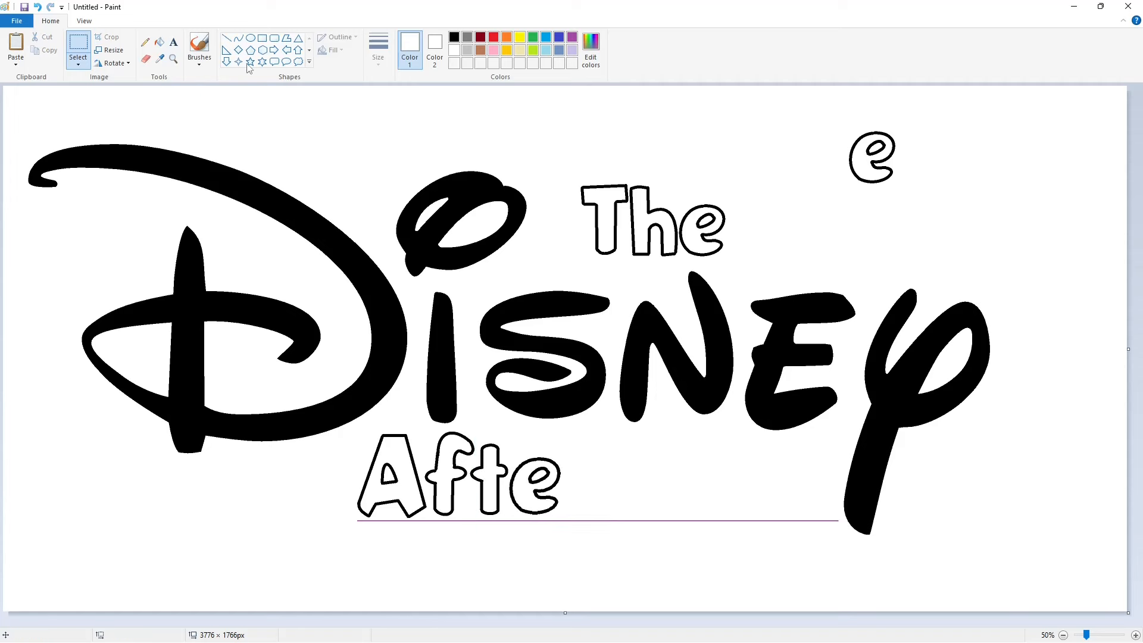
# Step: Outline the stem sides and curved arm of an r after "Afte" with black lines and curves
pyautogui.click(238, 37)
pyautogui.click(227, 37)
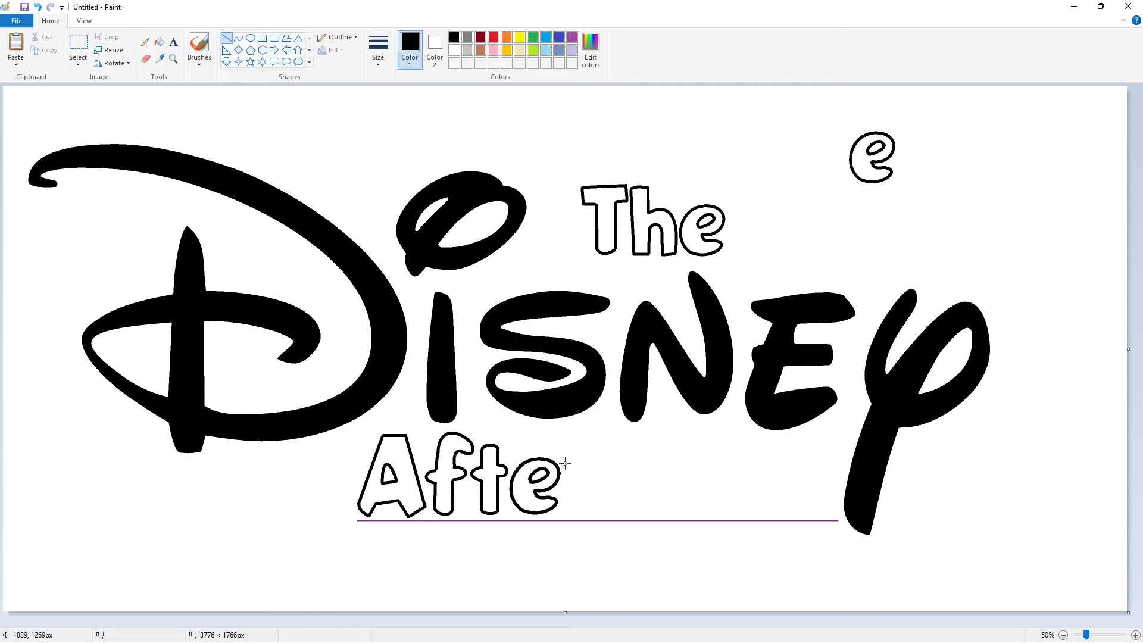
pyautogui.moveTo(568, 463); pyautogui.dragTo(569, 507)
pyautogui.click(239, 38)
pyautogui.moveTo(573, 456); pyautogui.dragTo(602, 479)
pyautogui.moveTo(591, 469); pyautogui.dragTo(588, 457)
pyautogui.moveTo(598, 461)
pyautogui.mouseDown()
pyautogui.moveTo(604, 452)
pyautogui.moveTo(602, 488)
pyautogui.mouseUp()
pyautogui.moveTo(595, 484); pyautogui.dragTo(581, 506)
pyautogui.click(663, 495)
pyautogui.moveTo(588, 479); pyautogui.dragTo(582, 469)
pyautogui.click(678, 477)
# Step: Close the bottom of the r's stem with a rounded black curve
pyautogui.click(1135, 635)
pyautogui.scroll(-5, 632, 430)
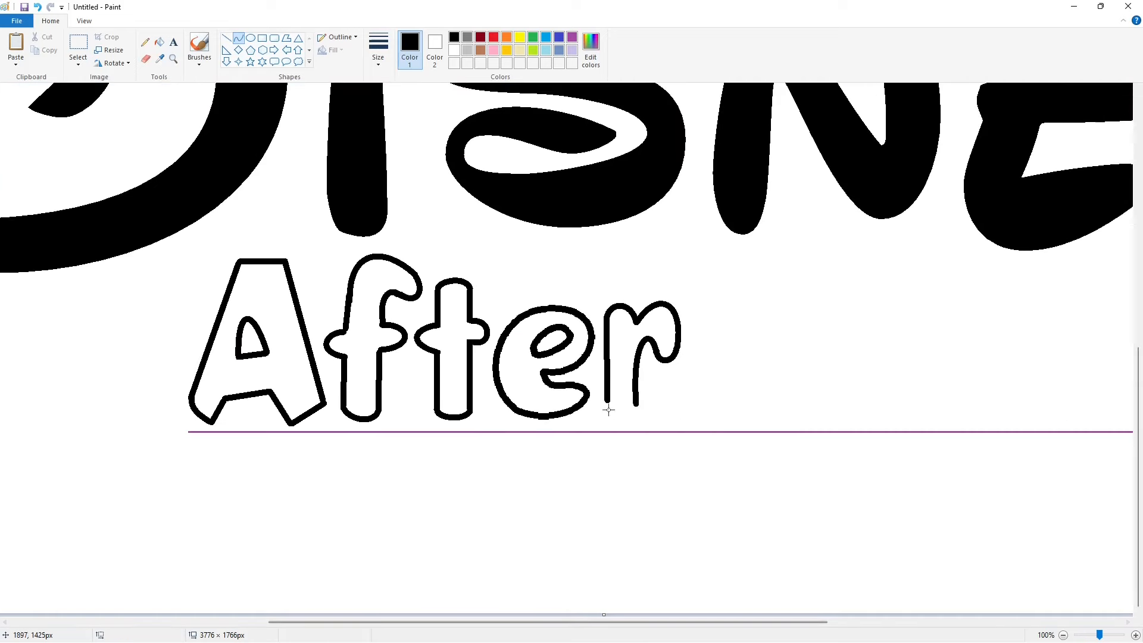
pyautogui.moveTo(607, 405)
pyautogui.mouseDown()
pyautogui.moveTo(636, 406)
pyautogui.moveTo(619, 416)
pyautogui.moveTo(632, 415)
pyautogui.mouseUp()
pyautogui.click(784, 467)
pyautogui.scroll(2, 784, 466)
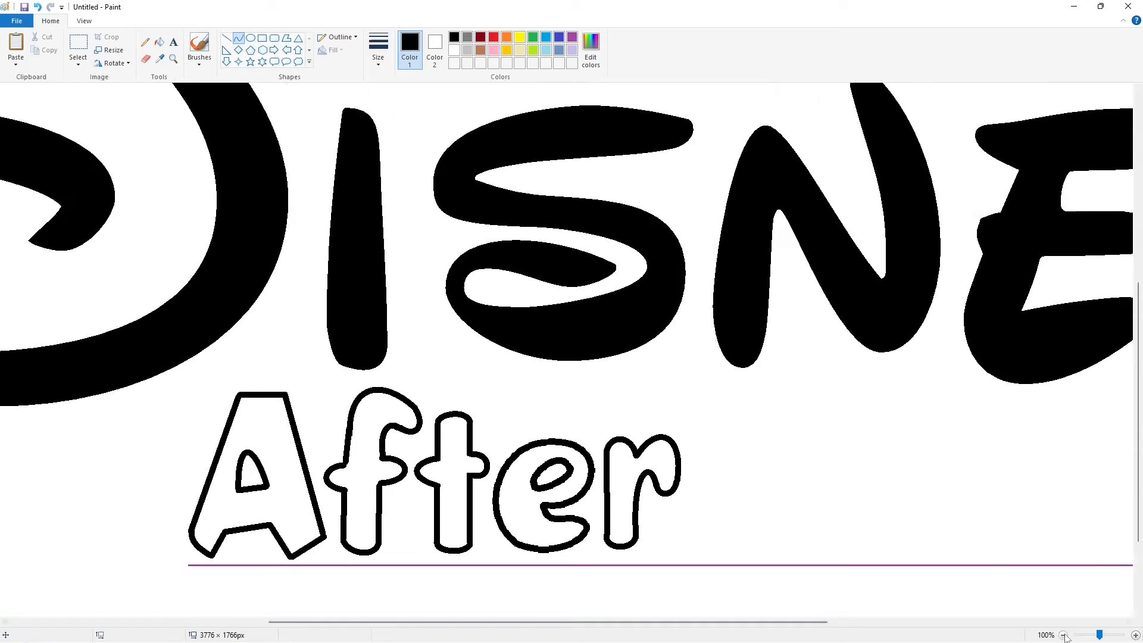
# Step: Draw the left edge and arched top of an n after "After" with a black line and curves
pyautogui.click(1063, 635)
pyautogui.moveTo(605, 465); pyautogui.dragTo(608, 507)
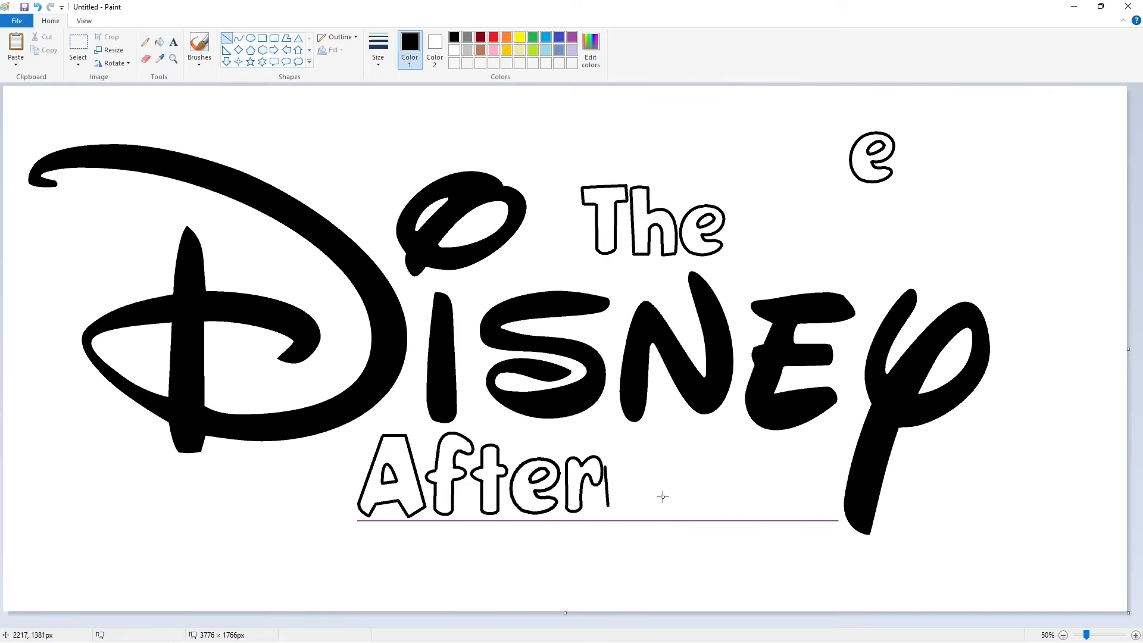
pyautogui.moveTo(605, 466); pyautogui.dragTo(651, 478)
pyautogui.click(608, 457)
pyautogui.click(618, 456)
pyautogui.click(666, 454)
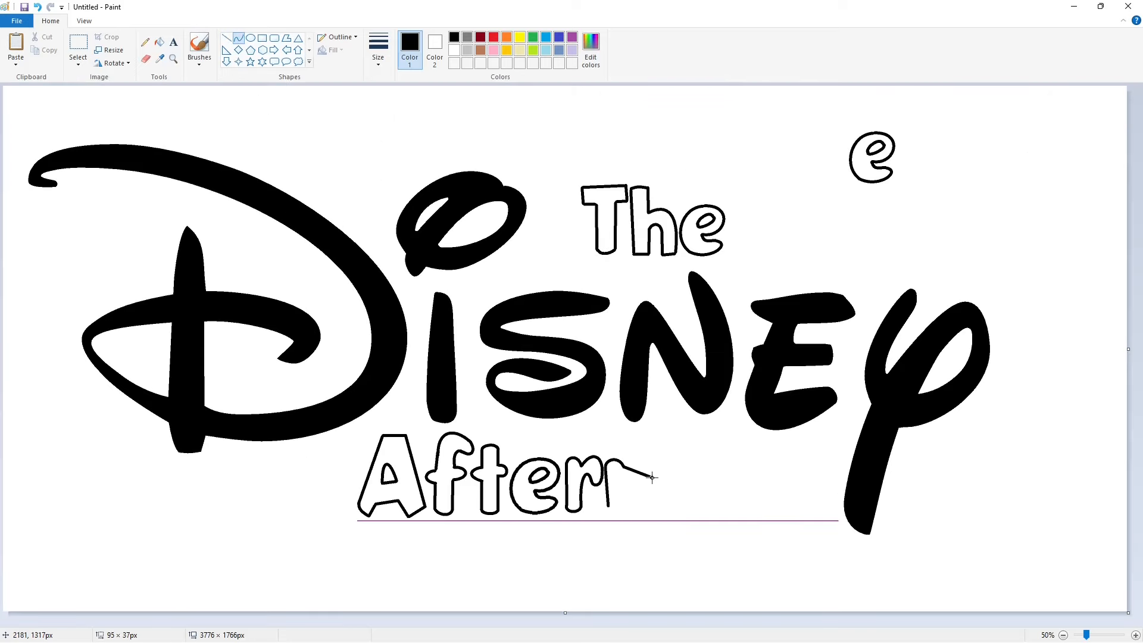
pyautogui.click(631, 457)
pyautogui.click(645, 456)
# Step: Complete the n's right leg with a rounded foot and add the inner edges between its legs
pyautogui.click(226, 37)
pyautogui.click(240, 38)
pyautogui.click(649, 514)
pyautogui.click(639, 514)
pyautogui.click(722, 513)
pyautogui.click(227, 38)
pyautogui.moveTo(635, 508); pyautogui.dragTo(635, 499)
pyautogui.click(239, 38)
pyautogui.click(227, 38)
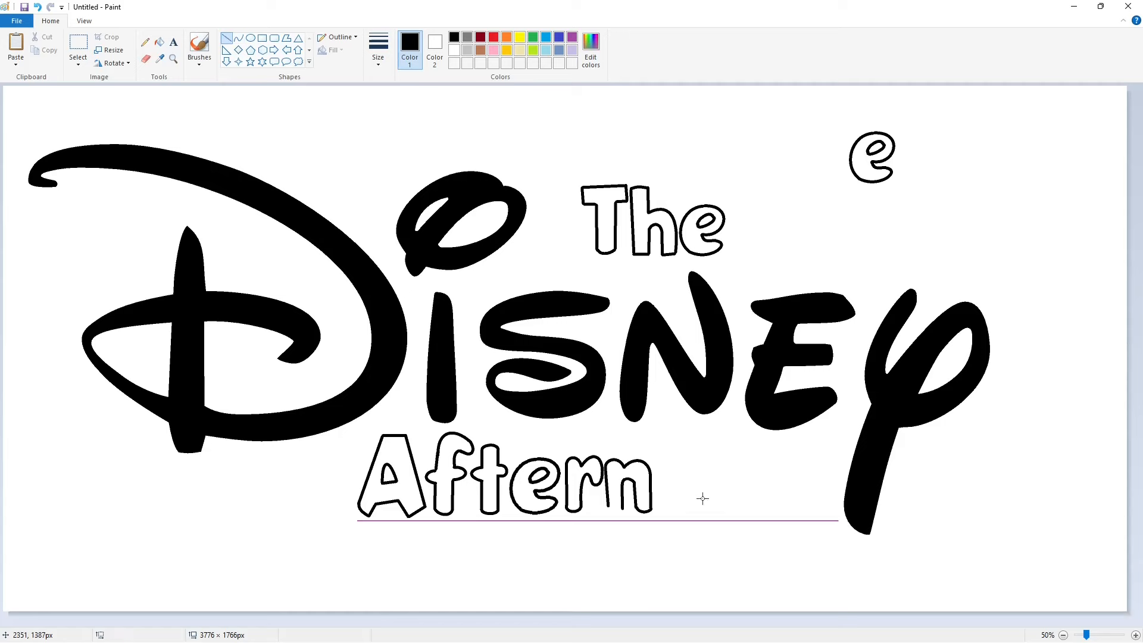
# Step: Close the n's left leg with a rounded black curve and clean stray marks around its legs with white lines
pyautogui.click(1135, 635)
pyautogui.scroll(-5, 755, 584)
pyautogui.moveTo(464, 622); pyautogui.dragTo(751, 622)
pyautogui.click(239, 39)
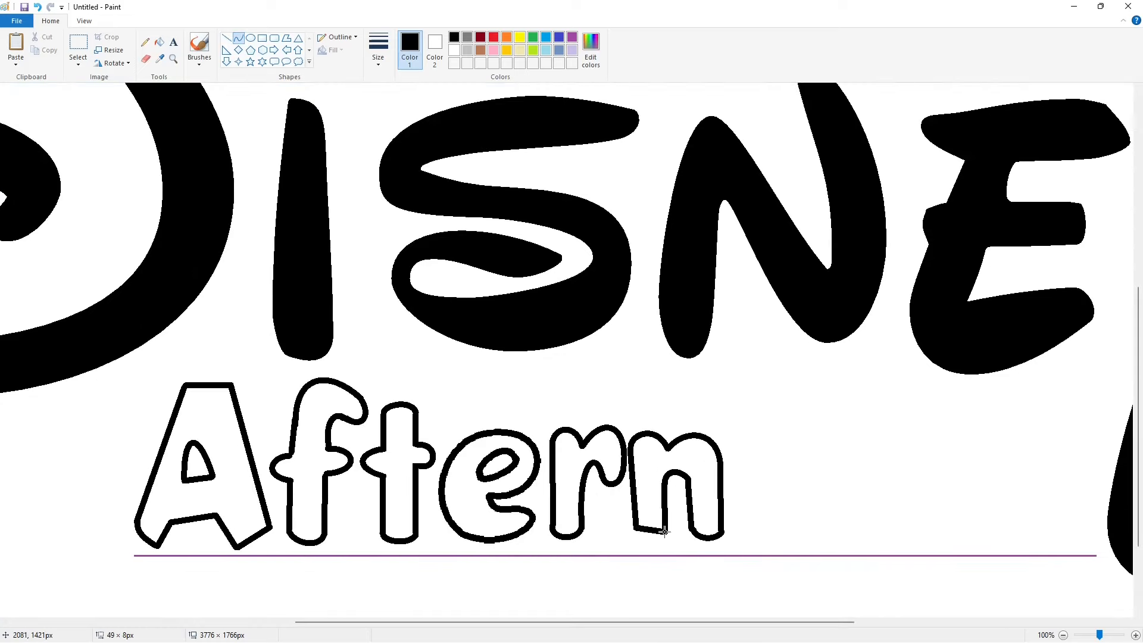
pyautogui.click(640, 544)
pyautogui.click(655, 547)
pyautogui.click(411, 59)
pyautogui.click(454, 50)
pyautogui.click(227, 38)
pyautogui.moveTo(717, 547)
pyautogui.mouseDown()
pyautogui.moveTo(738, 518)
pyautogui.moveTo(680, 515)
pyautogui.mouseUp()
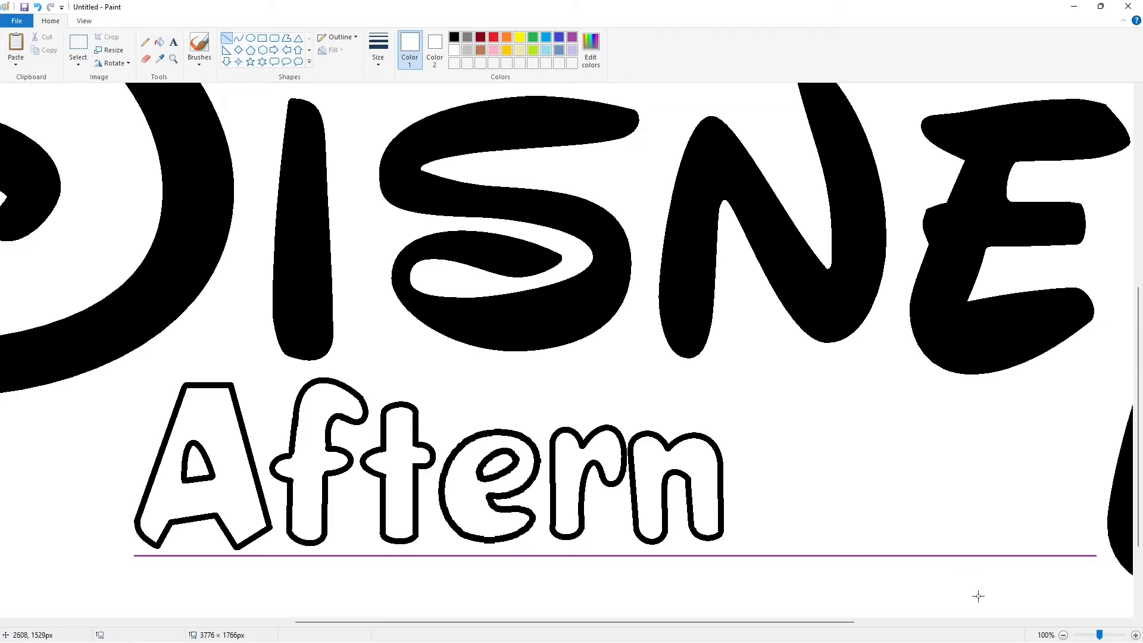
# Step: Draw an o after "Aftern" from a black ellipse about 181 × 191 px and an inner oval about 61 × 95 px
pyautogui.scroll(-2, 818, 578)
pyautogui.click(251, 38)
pyautogui.click(454, 37)
pyautogui.moveTo(661, 461)
pyautogui.mouseDown()
pyautogui.moveTo(707, 516)
pyautogui.moveTo(688, 493)
pyautogui.moveTo(709, 488)
pyautogui.mouseUp()
pyautogui.click(717, 499)
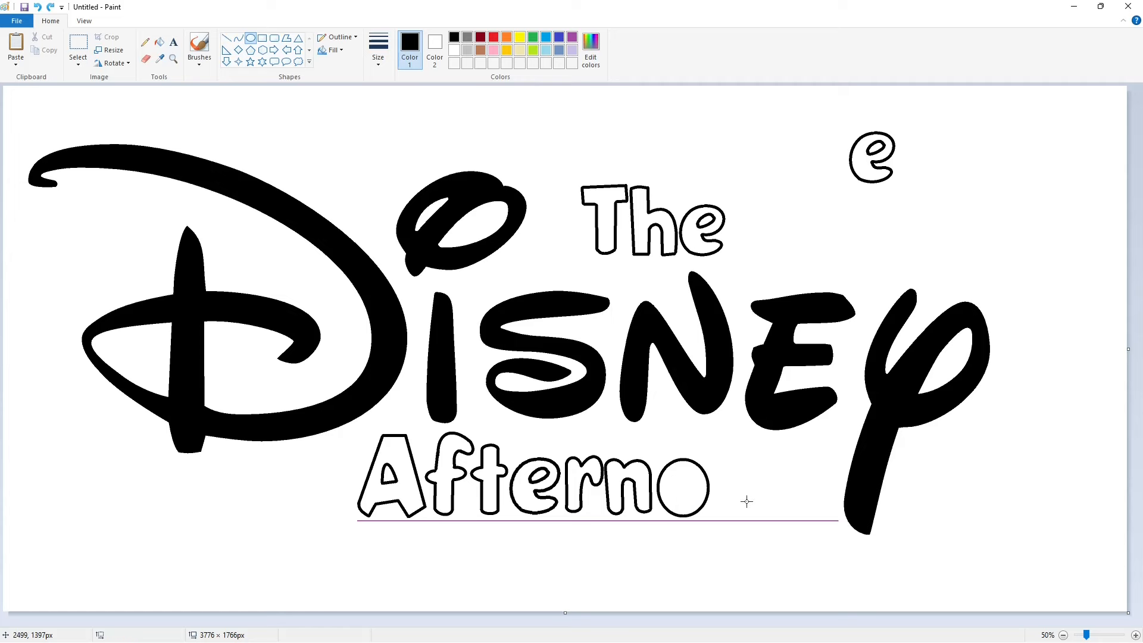
pyautogui.hotkey('ctrl', 'z')
pyautogui.moveTo(652, 460); pyautogui.dragTo(681, 517)
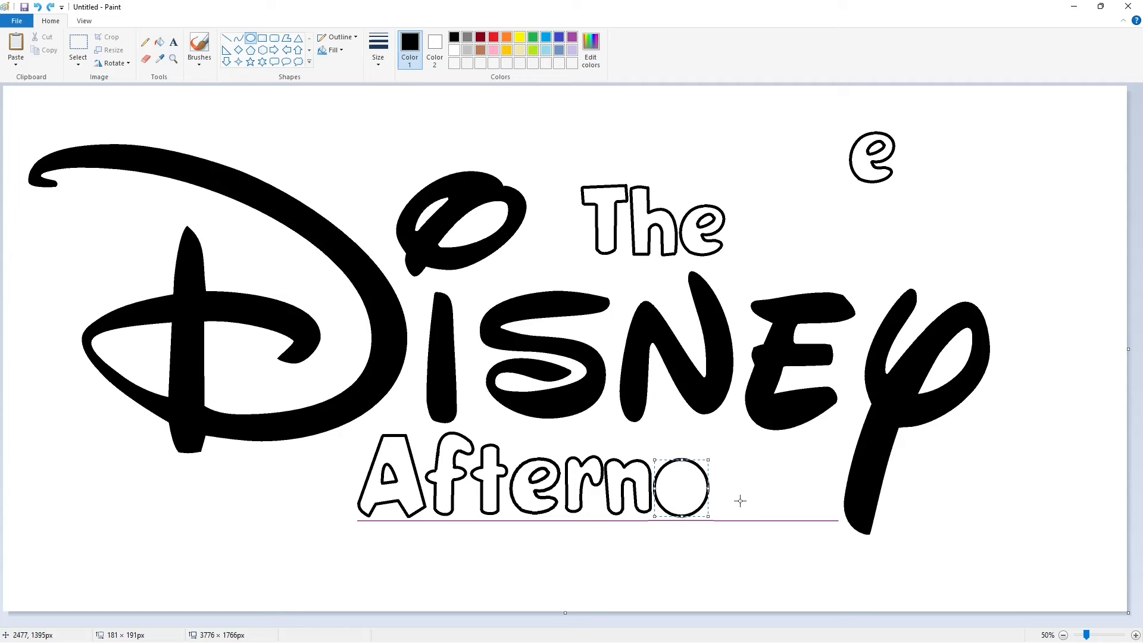
pyautogui.moveTo(672, 473); pyautogui.dragTo(692, 502)
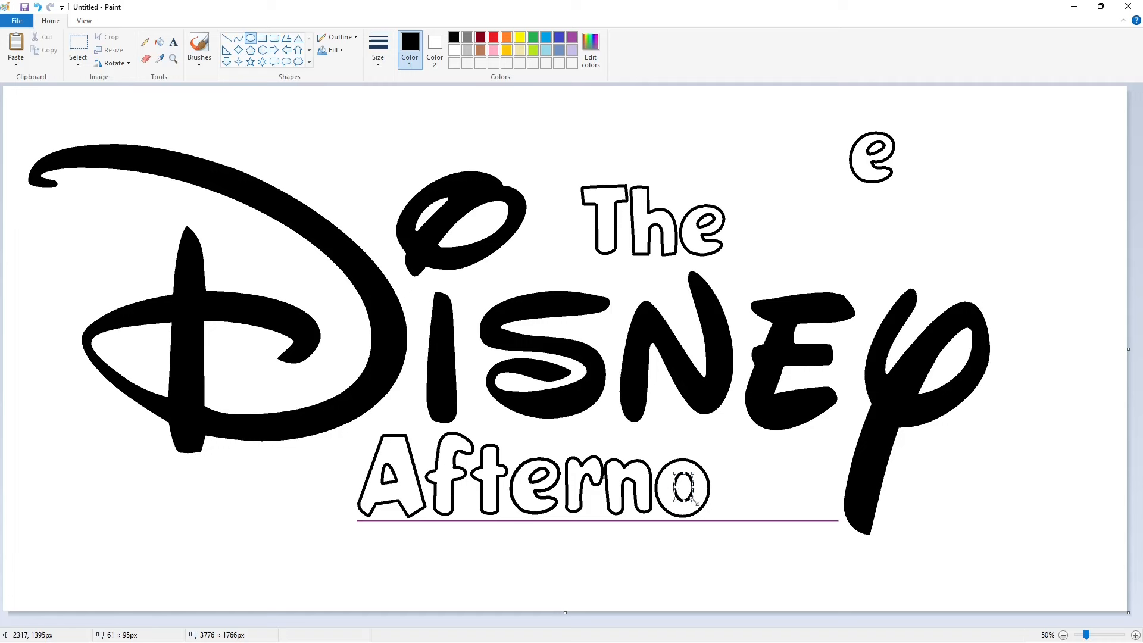
# Step: Copy the n and o, place the duplicate in the empty area above the y, and fill the stray r fragment white
pyautogui.click(78, 45)
pyautogui.moveTo(593, 431); pyautogui.dragTo(723, 561)
pyautogui.hotkey('ctrl', 'c')
pyautogui.hotkey('ctrl', 'v')
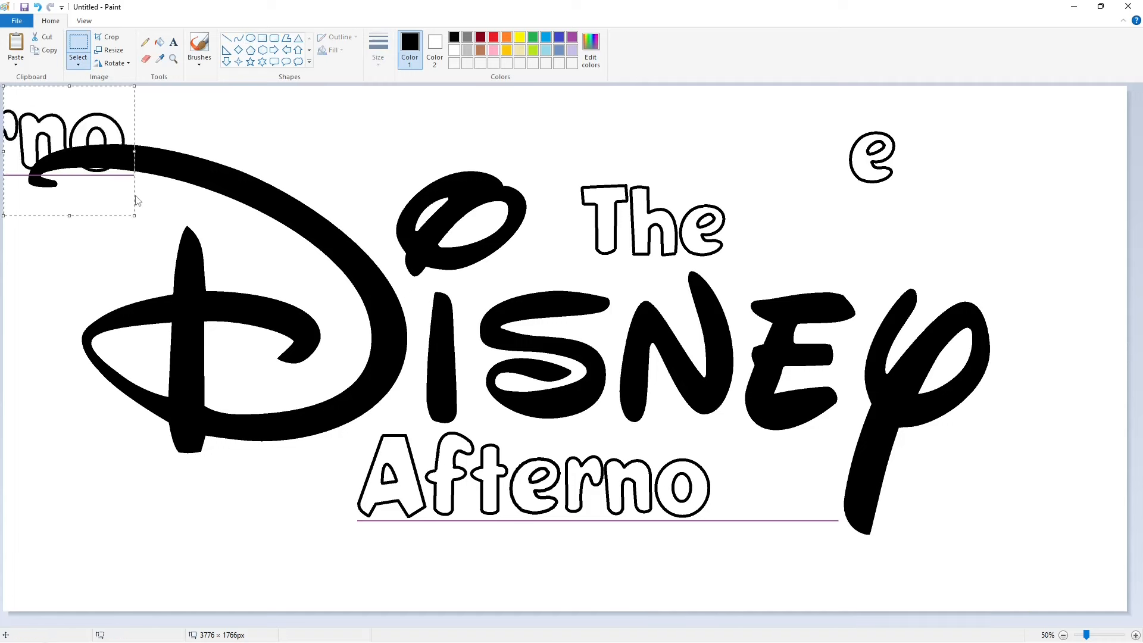
pyautogui.moveTo(68, 152); pyautogui.dragTo(1023, 176)
pyautogui.click(159, 41)
pyautogui.click(454, 50)
pyautogui.click(971, 140)
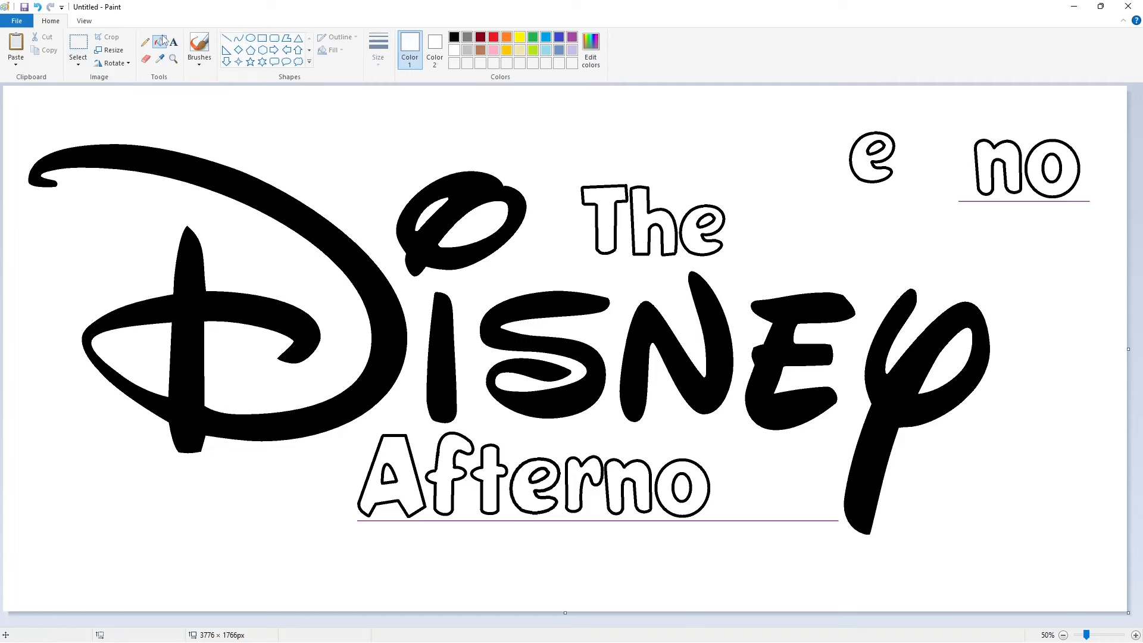
# Step: Duplicate the spare o and n and place the copies after "Afterno" to complete the word "Afternoon"
pyautogui.click(78, 45)
pyautogui.moveTo(1109, 232); pyautogui.dragTo(1053, 192)
pyautogui.moveTo(1024, 116); pyautogui.dragTo(1024, 116)
pyautogui.hotkey('ctrl', 'c')
pyautogui.hotkey('ctrl', 'v')
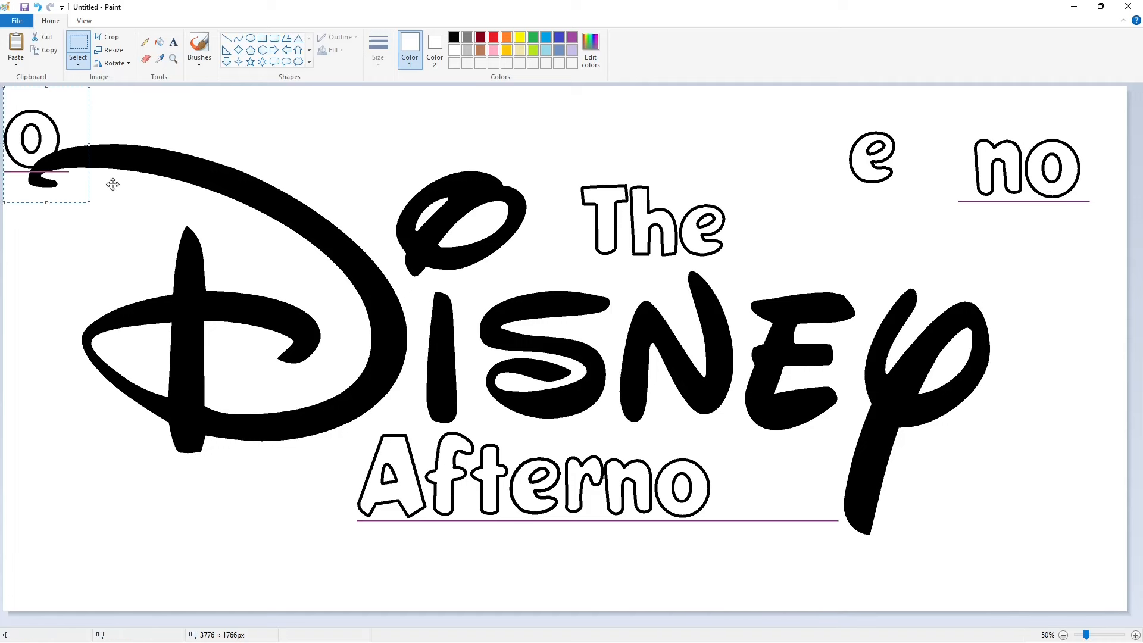
pyautogui.moveTo(30, 157); pyautogui.dragTo(739, 482)
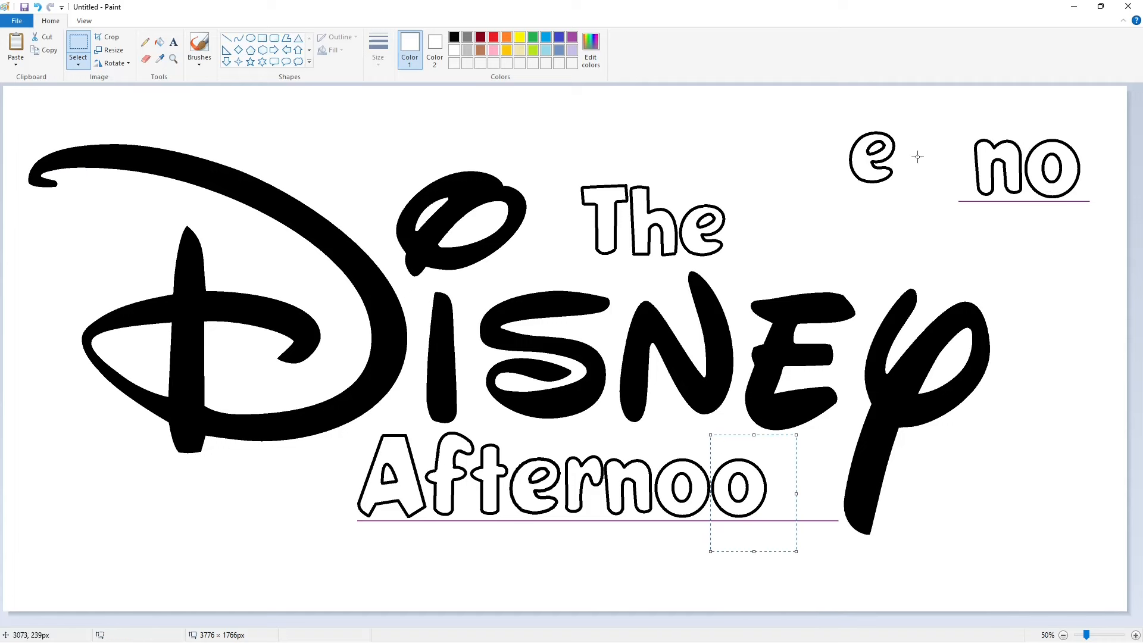
pyautogui.moveTo(1024, 257); pyautogui.dragTo(822, 575)
pyautogui.click(985, 507)
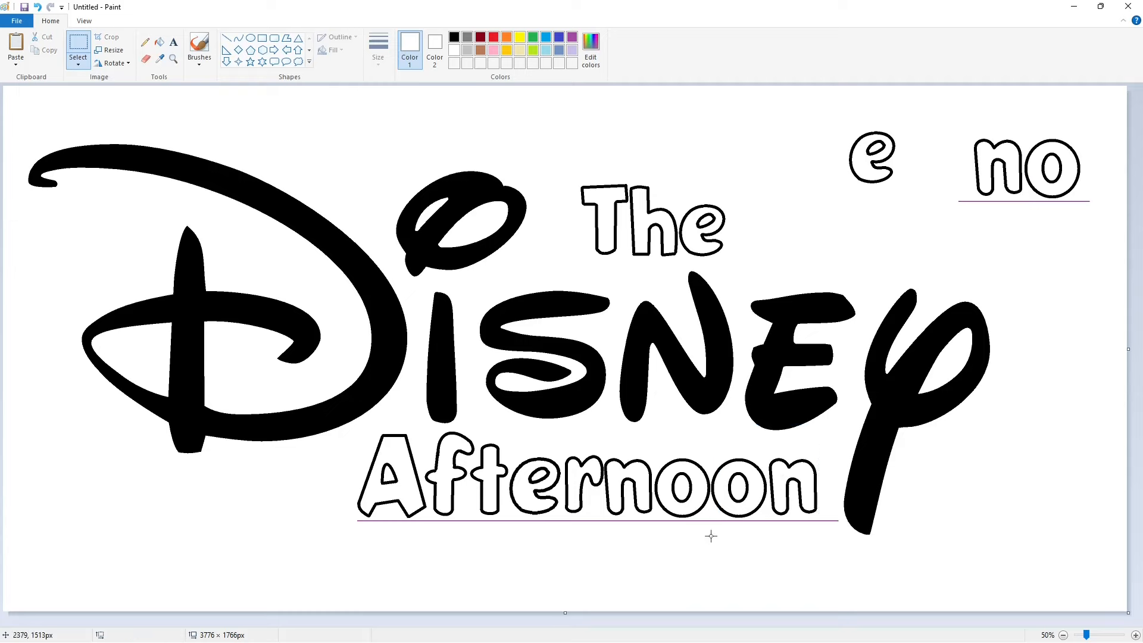
# Step: Remove the spare e, n and o and the purple guide lines by filling them with white
pyautogui.click(159, 42)
pyautogui.click(878, 157)
pyautogui.click(890, 143)
pyautogui.click(979, 156)
pyautogui.click(1030, 171)
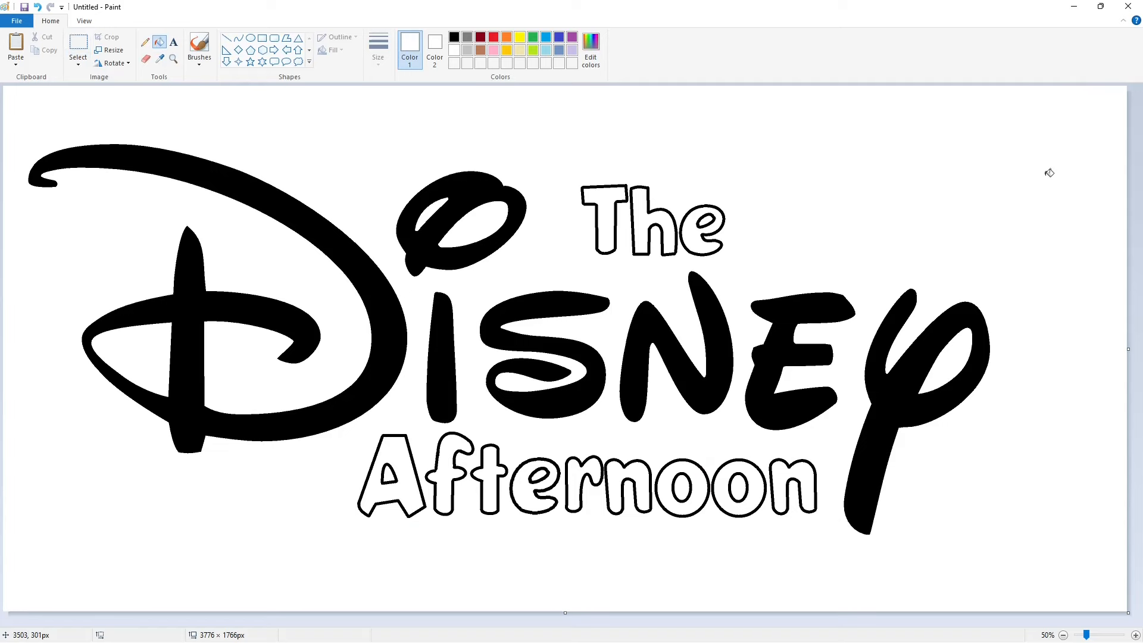
# Step: Define a custom pink with red 250, green 16, blue 163 and fill the large D with it
pyautogui.click(494, 37)
pyautogui.click(591, 47)
pyautogui.click(667, 255)
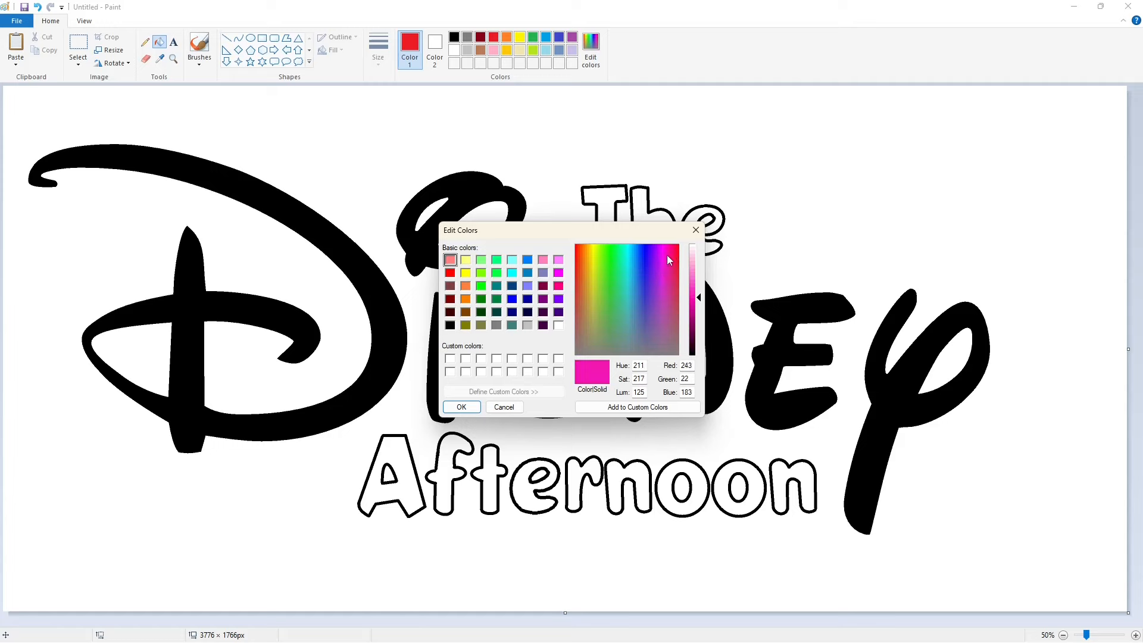
pyautogui.moveTo(667, 255); pyautogui.dragTo(669, 248)
pyautogui.click(461, 407)
pyautogui.click(391, 323)
# Step: Add another custom pink and fill the remaining letters of "Disney" and the loop above the i with it
pyautogui.click(590, 50)
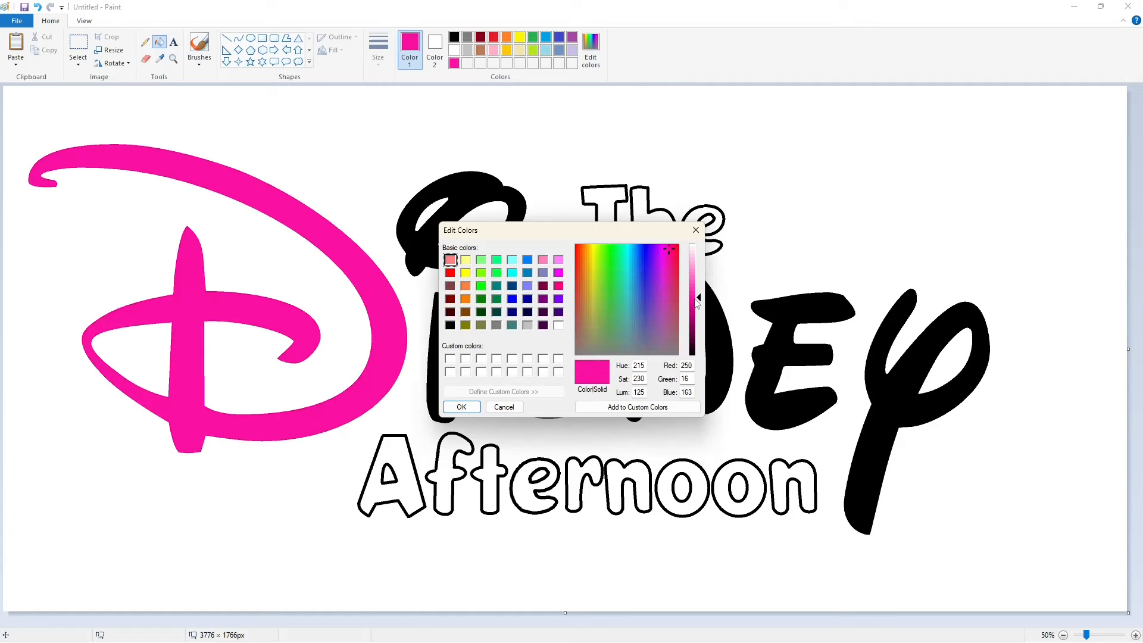
pyautogui.click(462, 407)
pyautogui.click(516, 199)
pyautogui.click(441, 357)
pyautogui.click(535, 303)
pyautogui.click(709, 358)
pyautogui.click(976, 334)
pyautogui.click(777, 316)
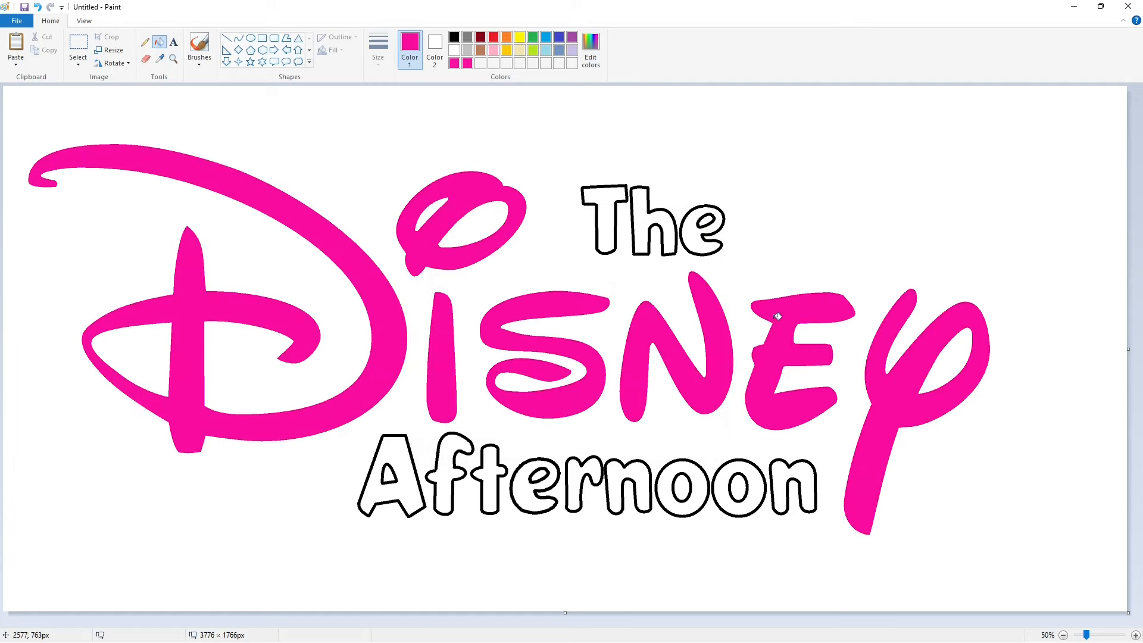
# Step: Recolour the T's outline in "The" pink and fill its interior yellow
pyautogui.scroll(1, 777, 316)
pyautogui.click(627, 291)
pyautogui.click(520, 37)
pyautogui.click(588, 315)
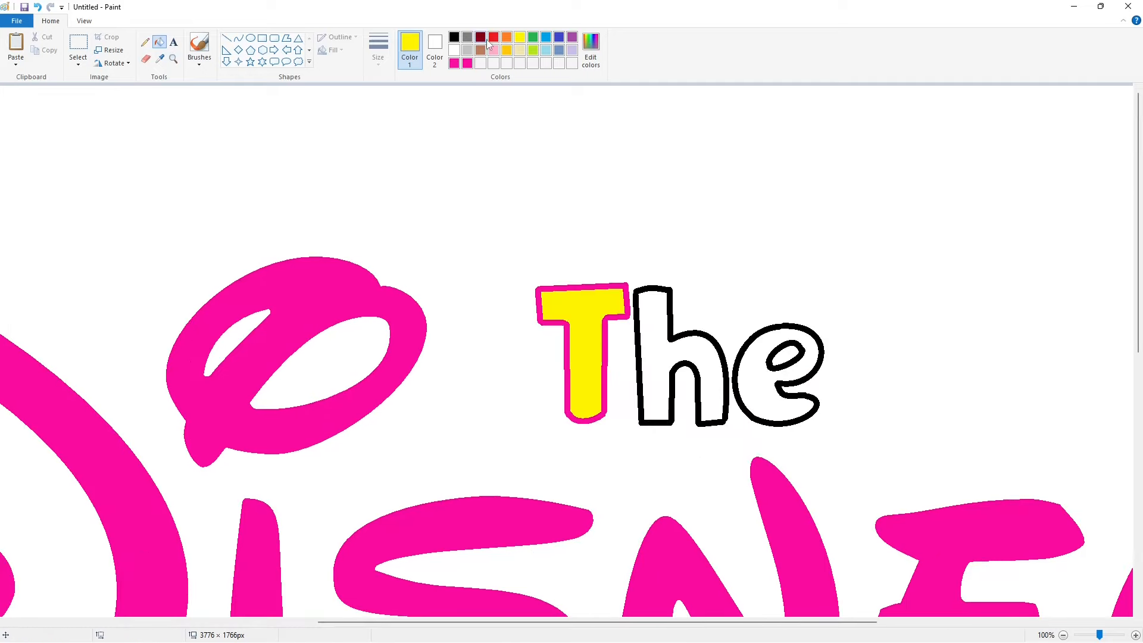
# Step: Try a red outline on the T, then recolour the outlines of all letters in "The" custom pink
pyautogui.click(493, 37)
pyautogui.click(625, 286)
pyautogui.click(467, 64)
pyautogui.click(626, 292)
pyautogui.click(725, 375)
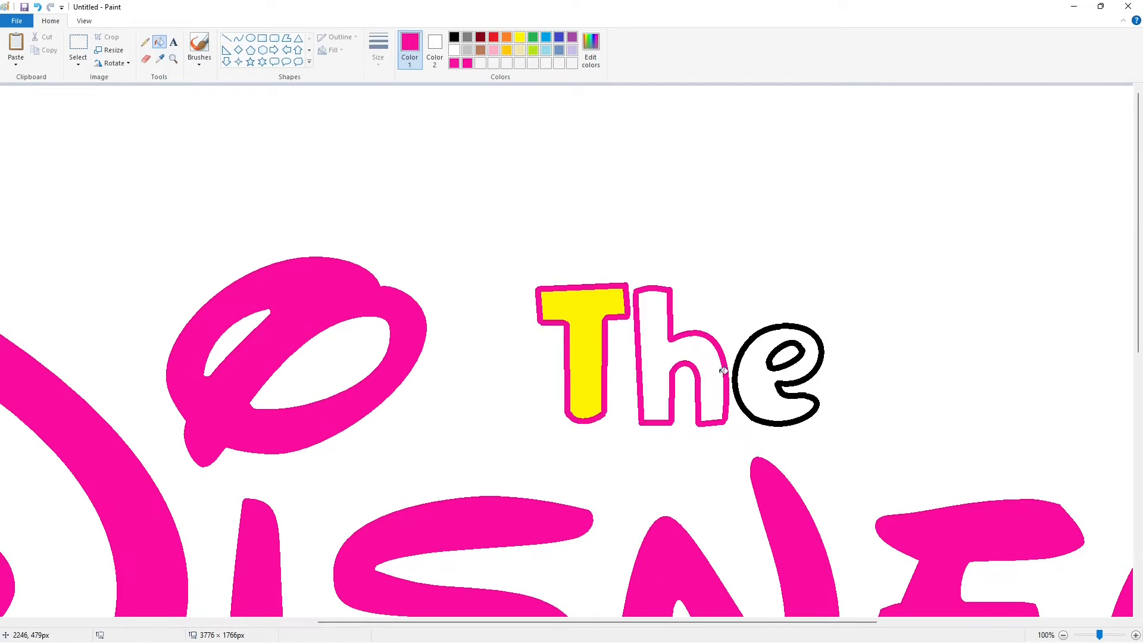
pyautogui.click(736, 380)
# Step: Recolour the outlines of all letters in "Afternoon" with the custom pink
pyautogui.scroll(-6, 709, 425)
pyautogui.click(202, 444)
pyautogui.click(241, 457)
pyautogui.click(327, 453)
pyautogui.click(426, 442)
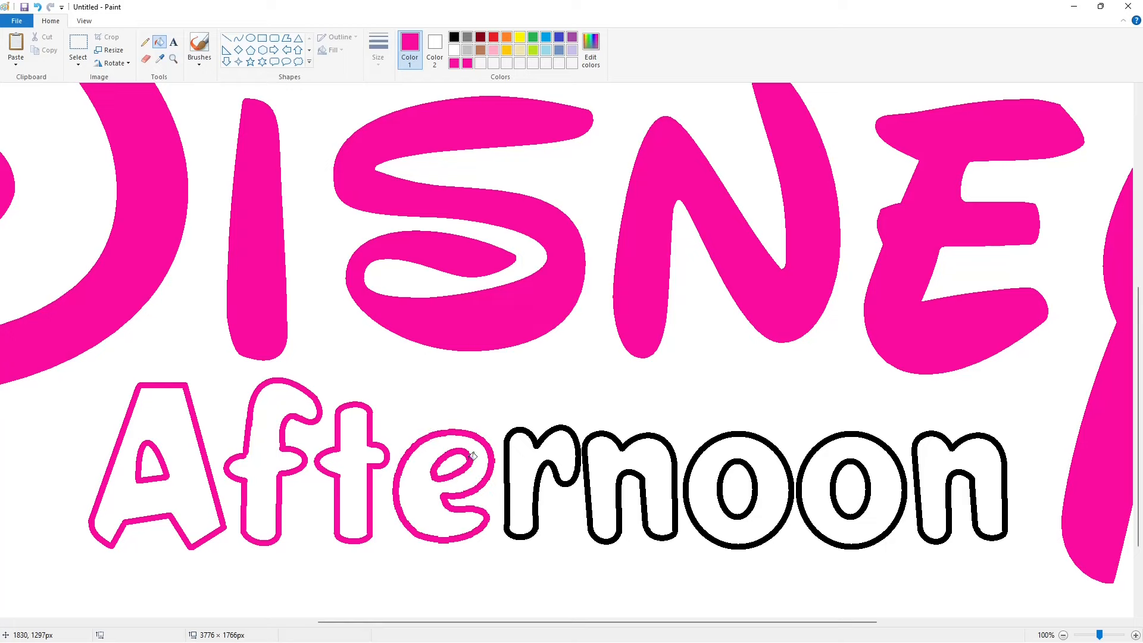
pyautogui.click(507, 467)
pyautogui.click(587, 491)
pyautogui.click(689, 496)
pyautogui.click(720, 496)
pyautogui.click(799, 504)
pyautogui.click(844, 496)
pyautogui.click(916, 497)
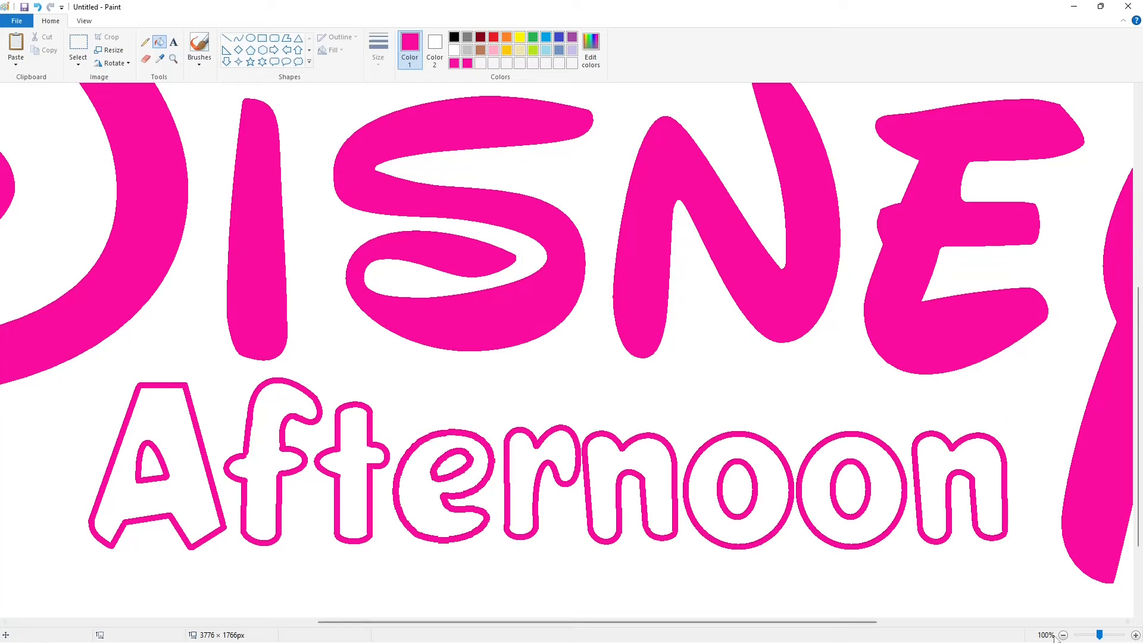
# Step: Recolour the outlines of "The" red, starting with the T
pyautogui.scroll(-1, 917, 497)
pyautogui.click(493, 37)
pyautogui.click(621, 189)
pyautogui.hotkey('ctrl', 'z')
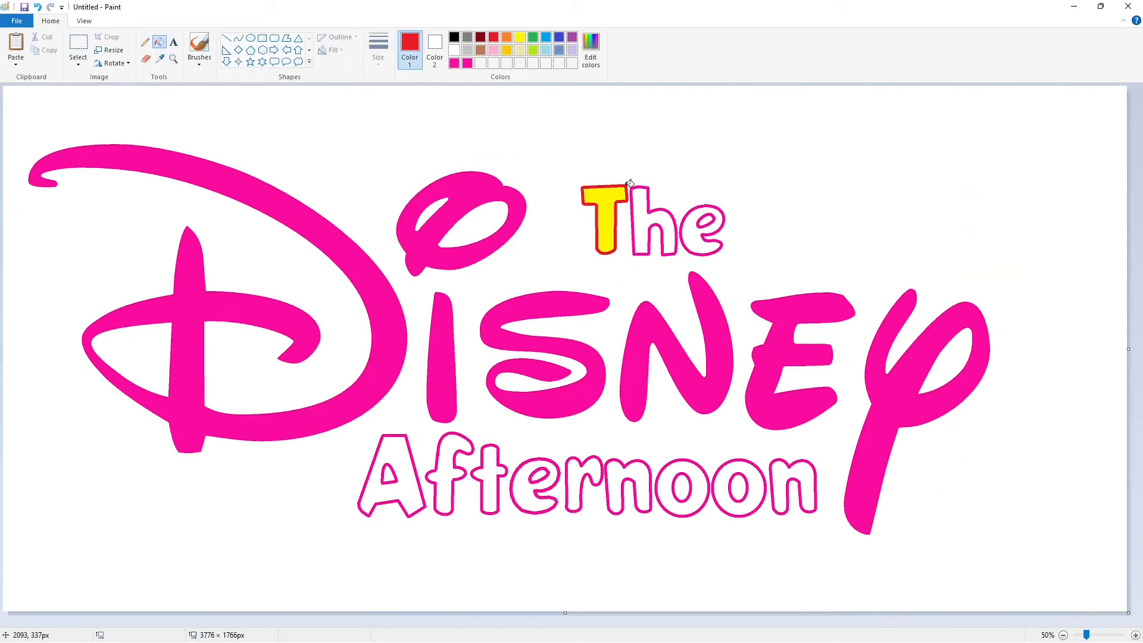
# Step: Recolour the outlines of the A, f and t in "Afternoon" red, including the A's inner outline
pyautogui.scroll(1, 1034, 552)
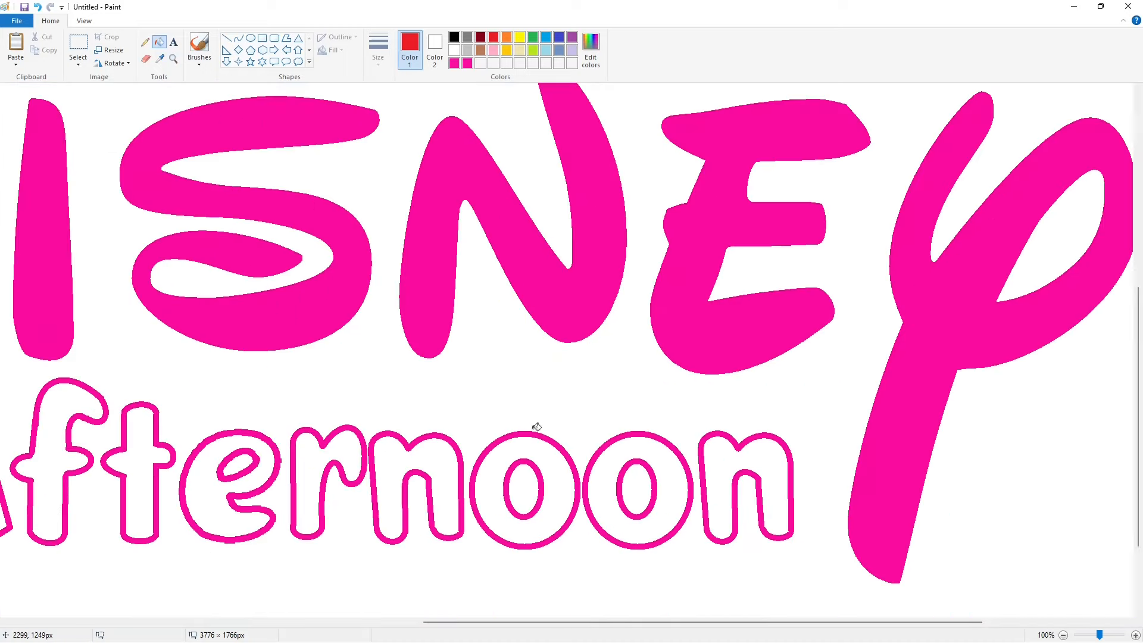
pyautogui.hscroll(-5, 537, 427)
pyautogui.click(287, 478)
pyautogui.click(330, 476)
pyautogui.click(347, 470)
pyautogui.click(447, 469)
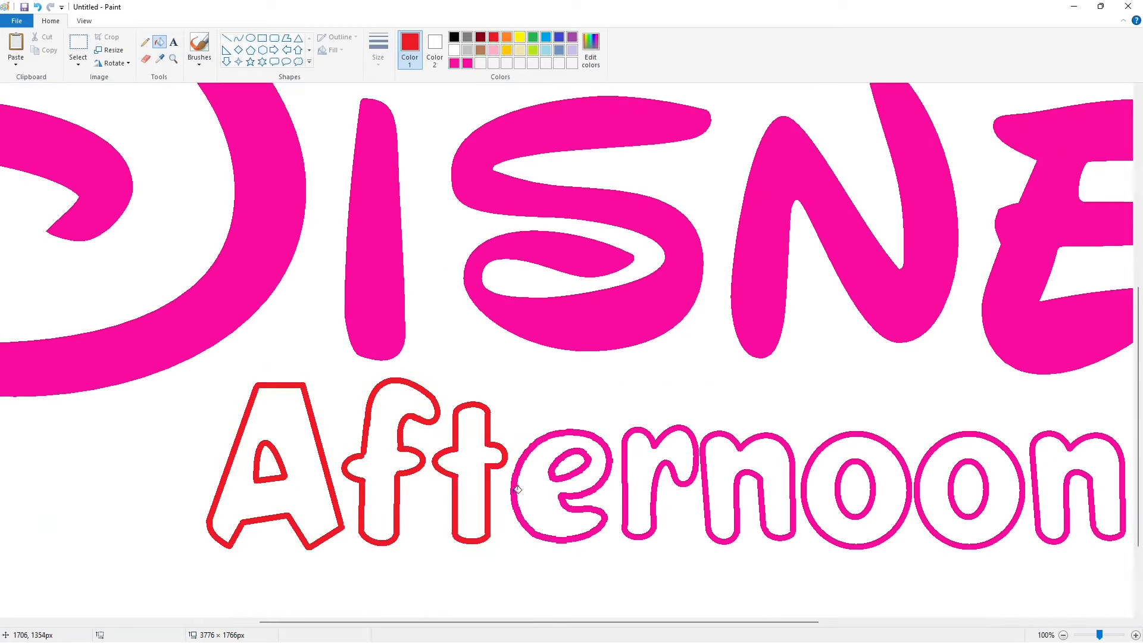
# Step: Recolour the outlines of the remaining letters "ernoon" in "Afternoon" red
pyautogui.click(513, 488)
pyautogui.click(557, 474)
pyautogui.click(629, 484)
pyautogui.click(707, 498)
pyautogui.click(805, 503)
pyautogui.hscroll(5, 805, 503)
pyautogui.click(619, 488)
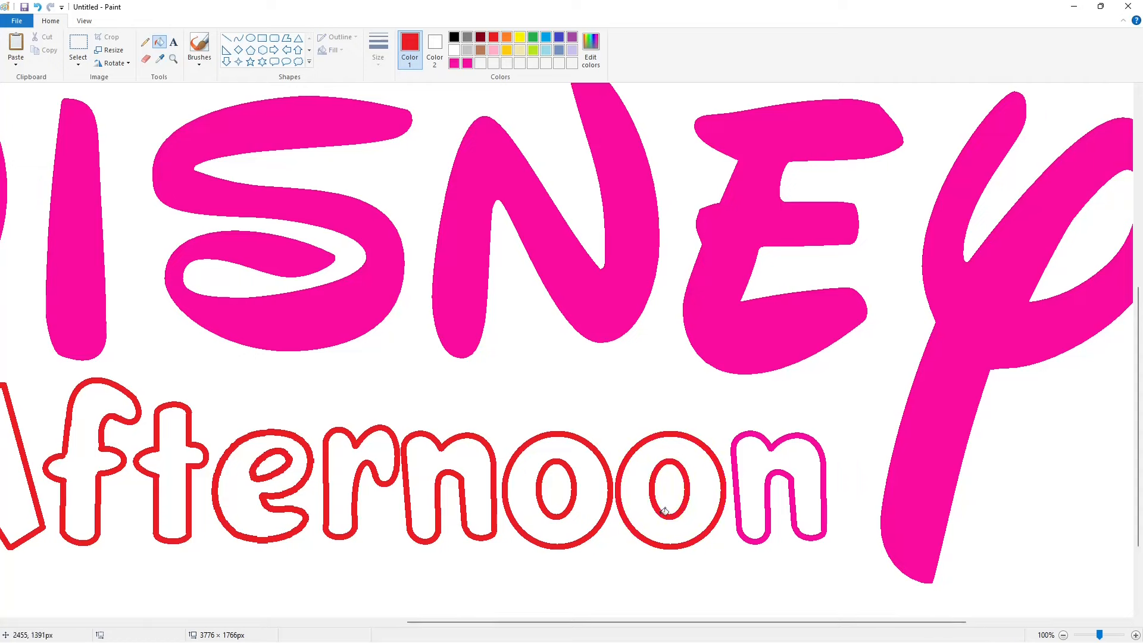
pyautogui.click(736, 488)
# Step: Fill the h and e of "The" yellow and recolour the e's inner outline red
pyautogui.click(1062, 635)
pyautogui.click(520, 37)
pyautogui.click(654, 224)
pyautogui.click(696, 233)
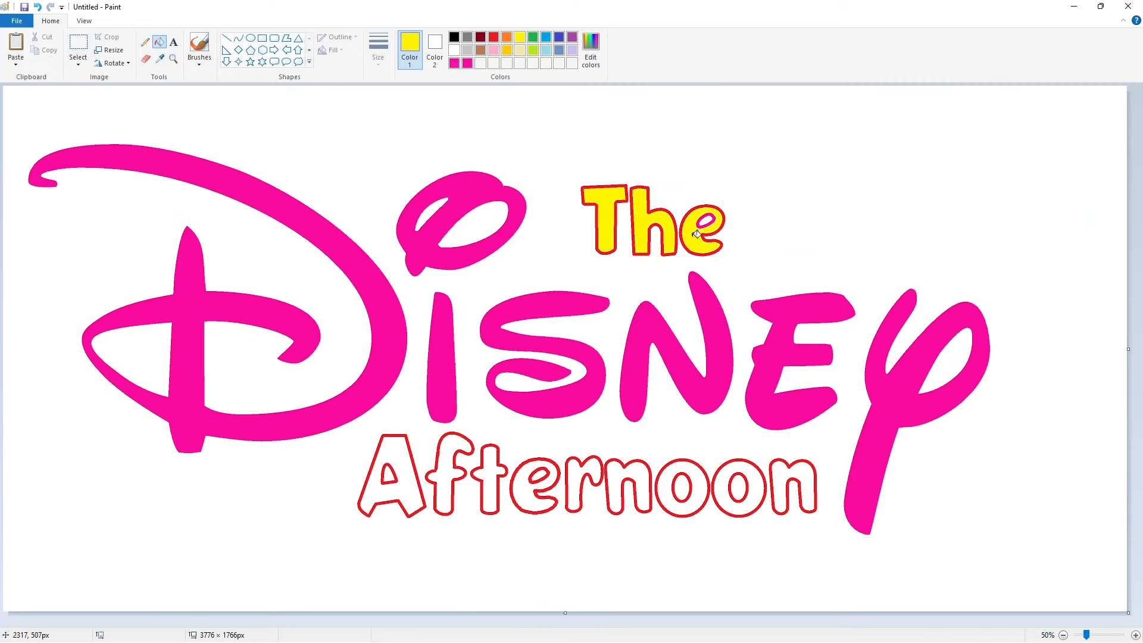
pyautogui.click(494, 38)
pyautogui.click(467, 63)
# Step: Fill the interiors of all letters in "Afternoon" with yellow
pyautogui.click(520, 37)
pyautogui.click(410, 443)
pyautogui.click(443, 468)
pyautogui.click(494, 477)
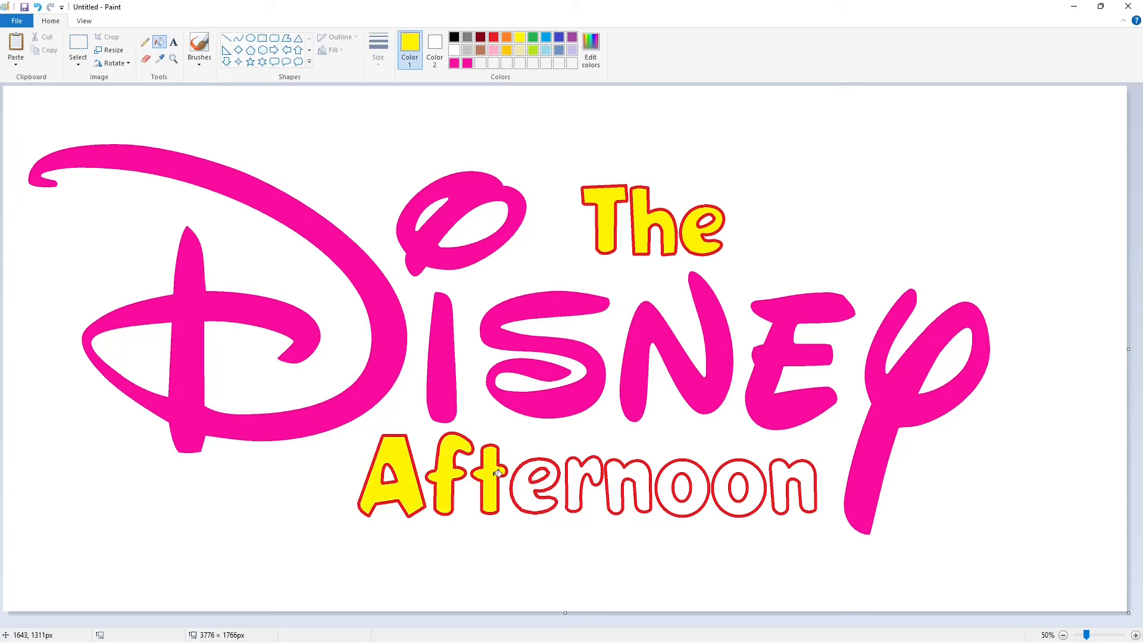
pyautogui.click(525, 487)
pyautogui.click(578, 489)
pyautogui.click(619, 486)
pyautogui.click(665, 490)
pyautogui.click(723, 496)
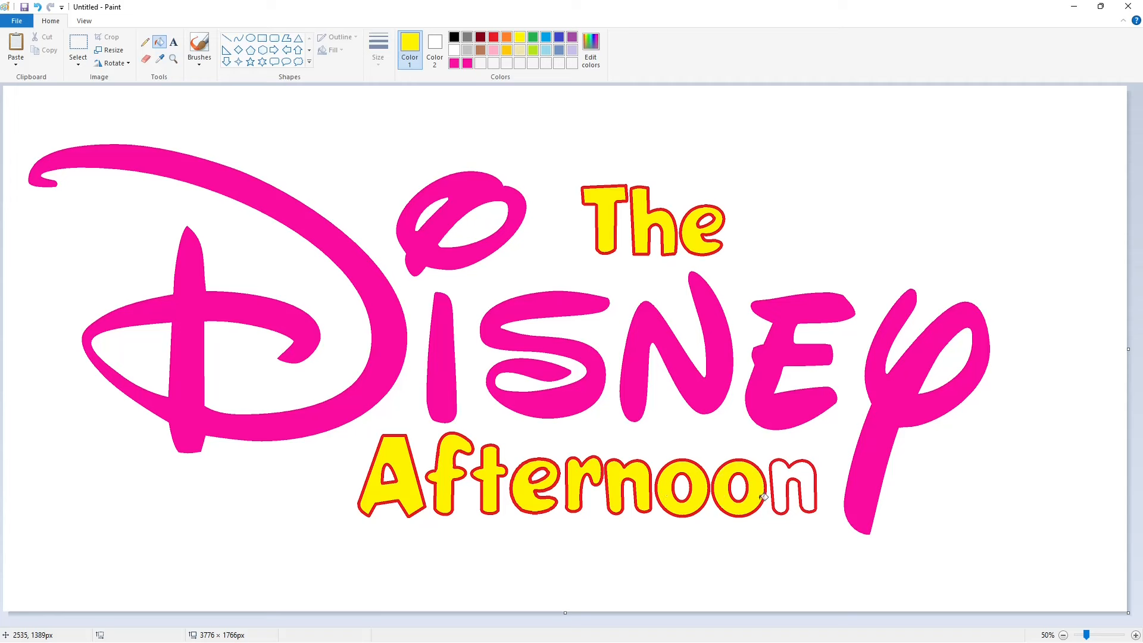
pyautogui.click(787, 496)
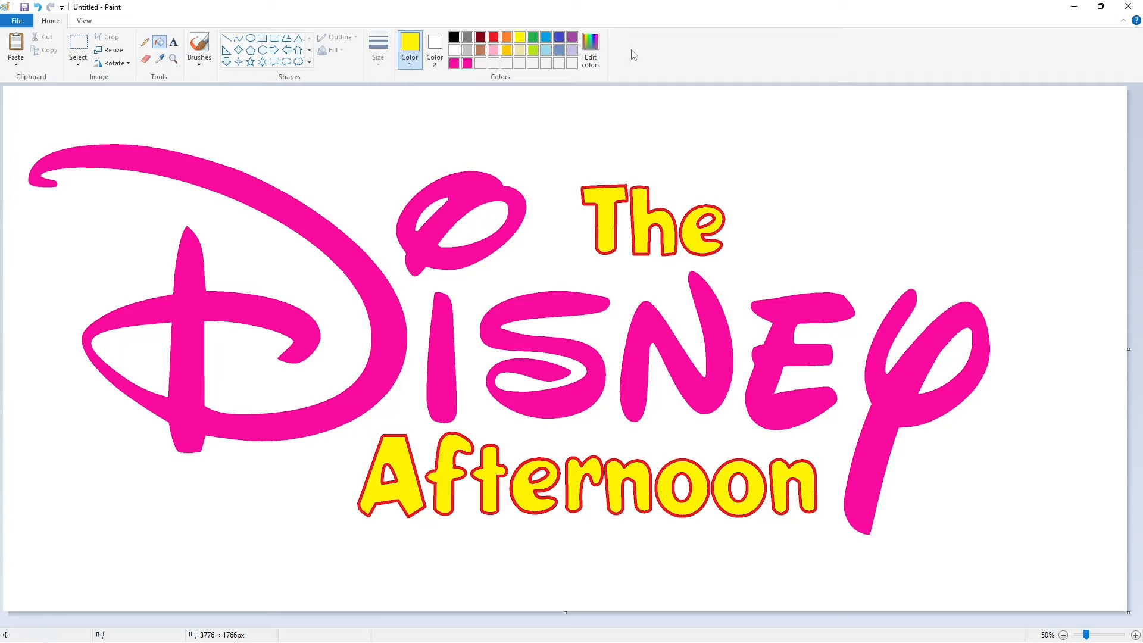